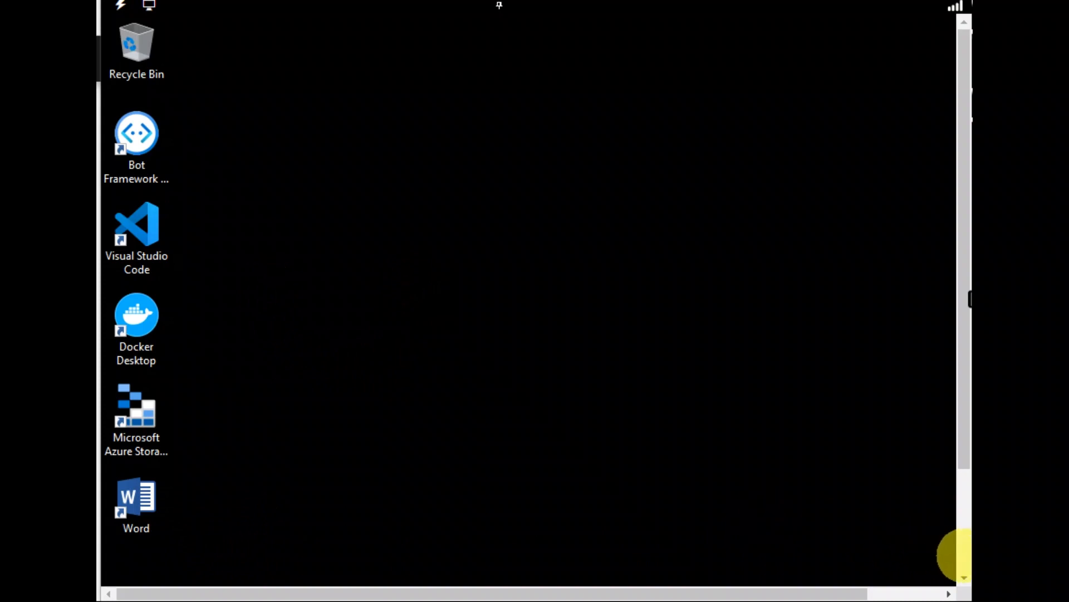
# - Open the Edge browser and accept the notice about personalizing the web experience
pyautogui.click(964, 556)
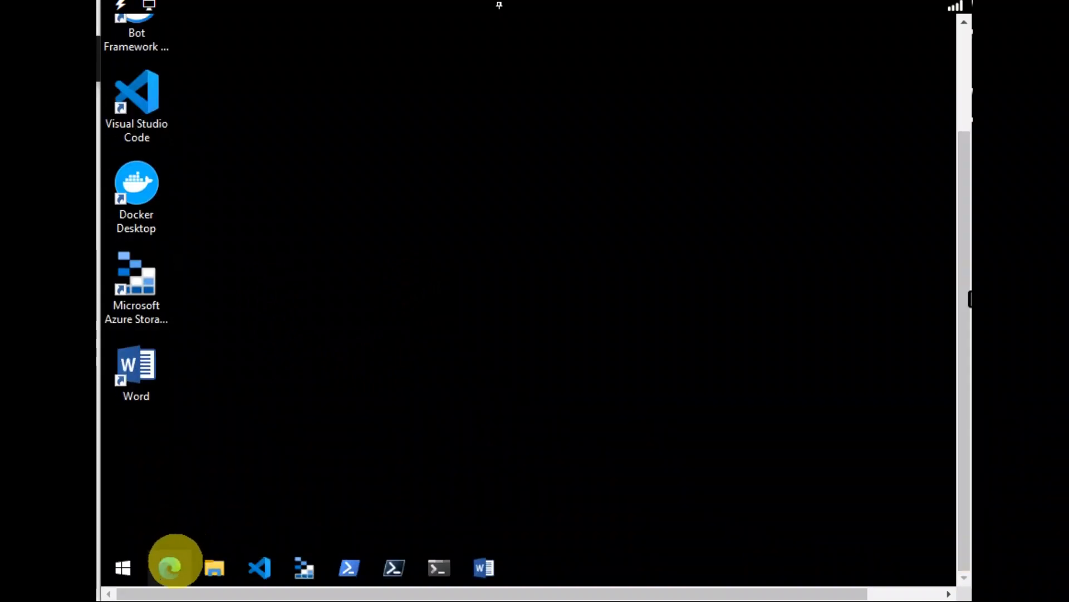
pyautogui.click(168, 567)
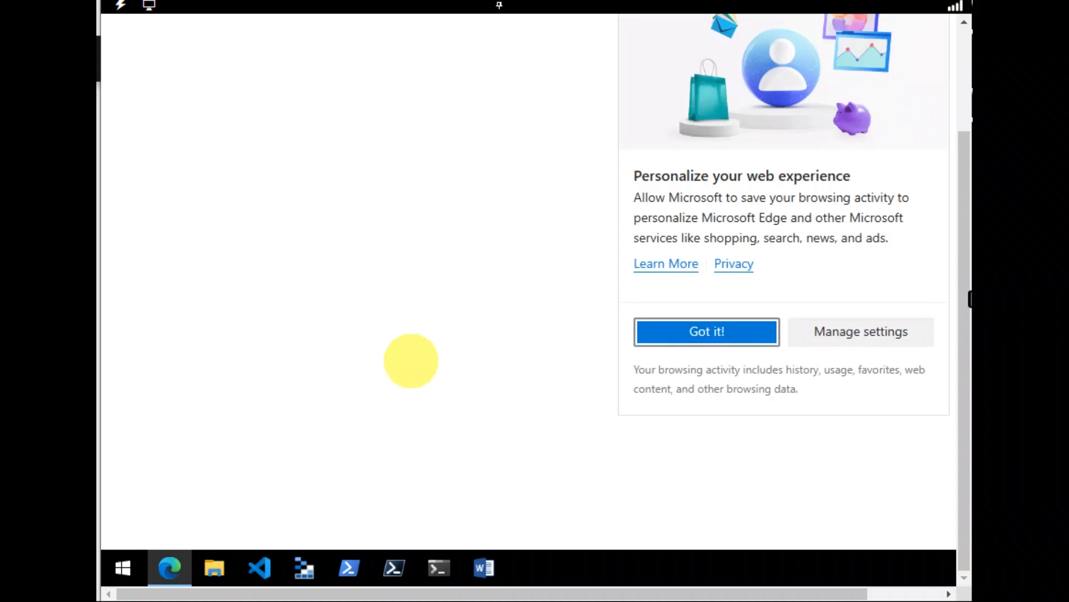
pyautogui.click(733, 330)
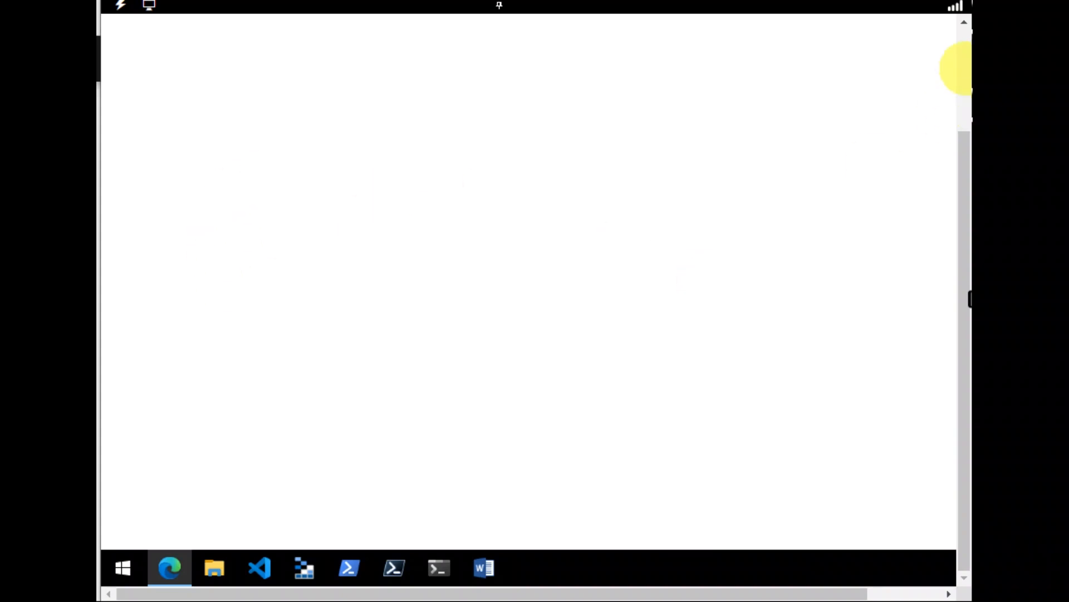
# - Go to portal.azure.com in the browser
pyautogui.click(968, 54)
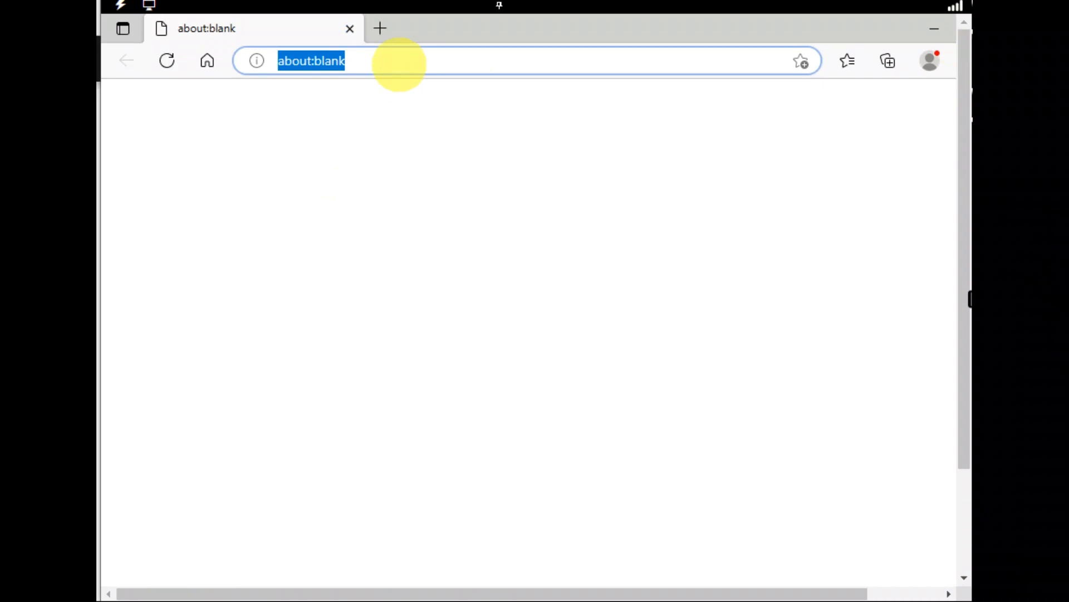
pyautogui.write('port')
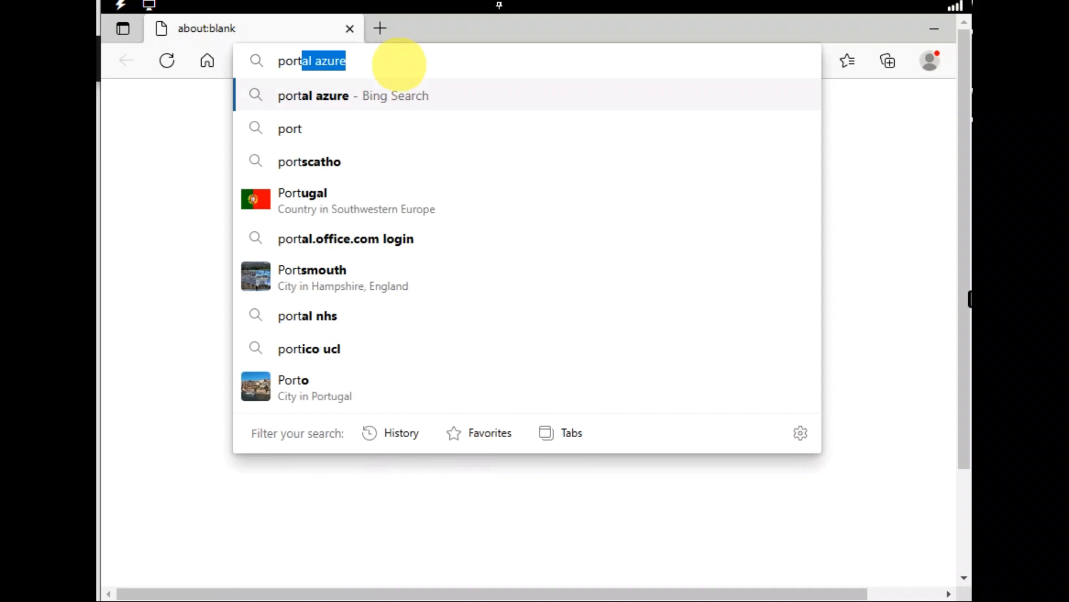
pyautogui.write('al')
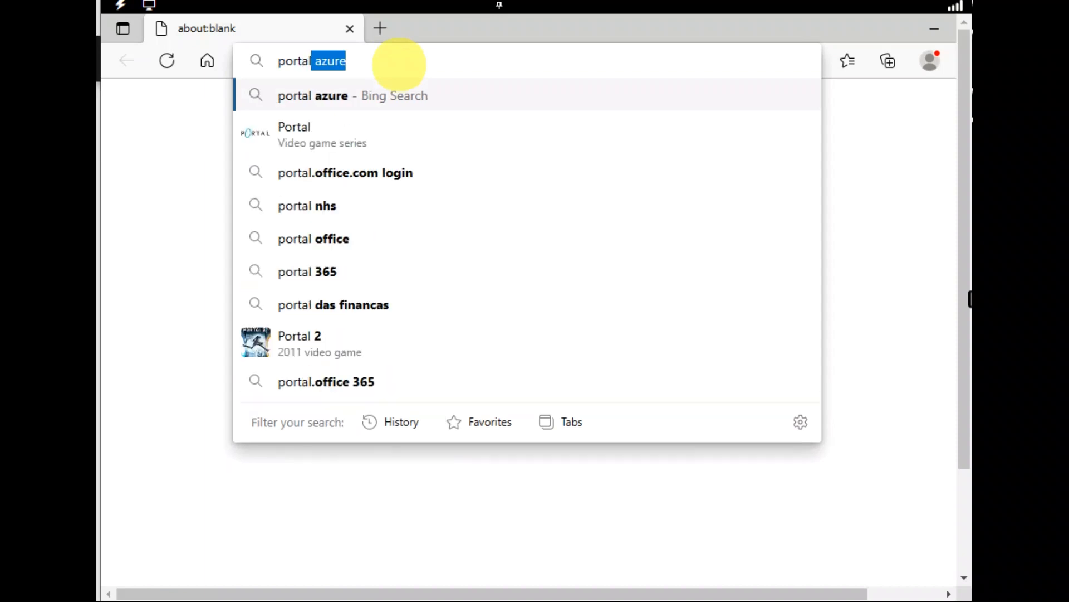
pyautogui.write('.azure.')
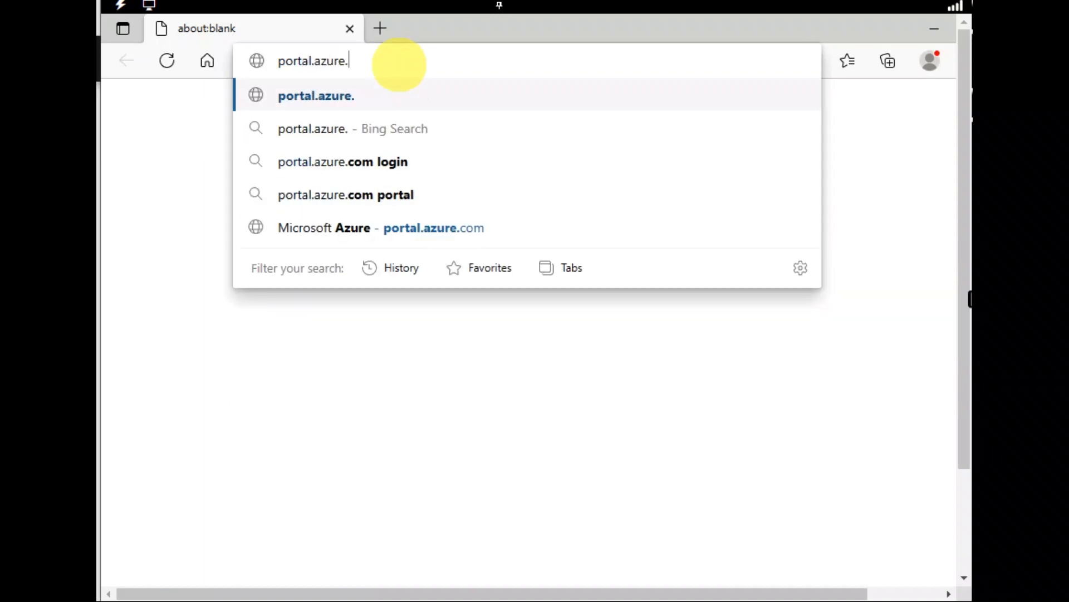
pyautogui.write('com')
pyautogui.press('Return')
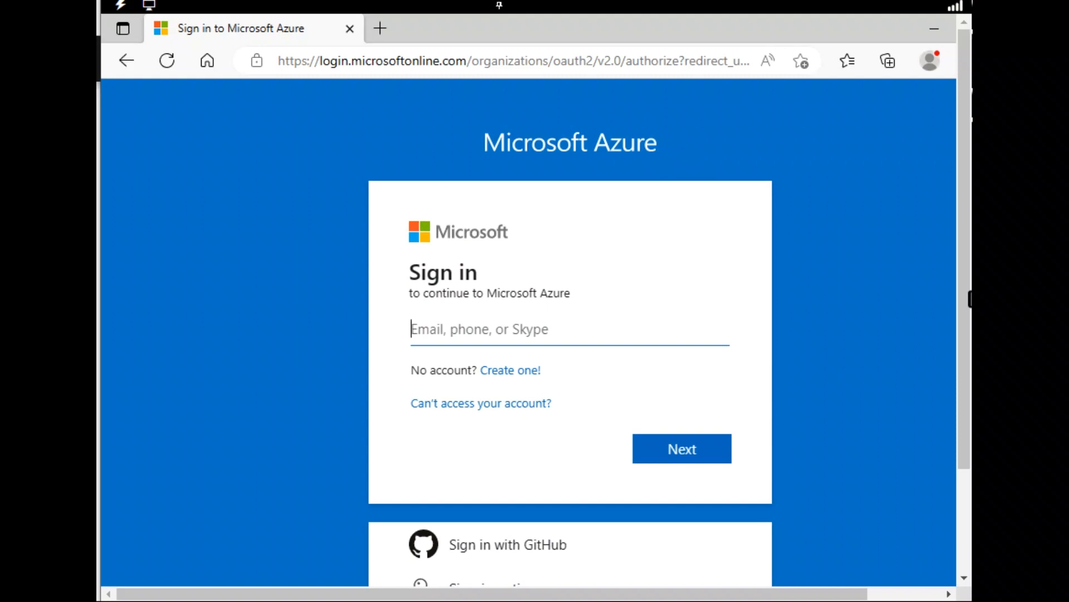
# - Sign in with the lab account's e-mail and password, never saving the password in the browser, and stay signed in
pyautogui.click(671, 446)
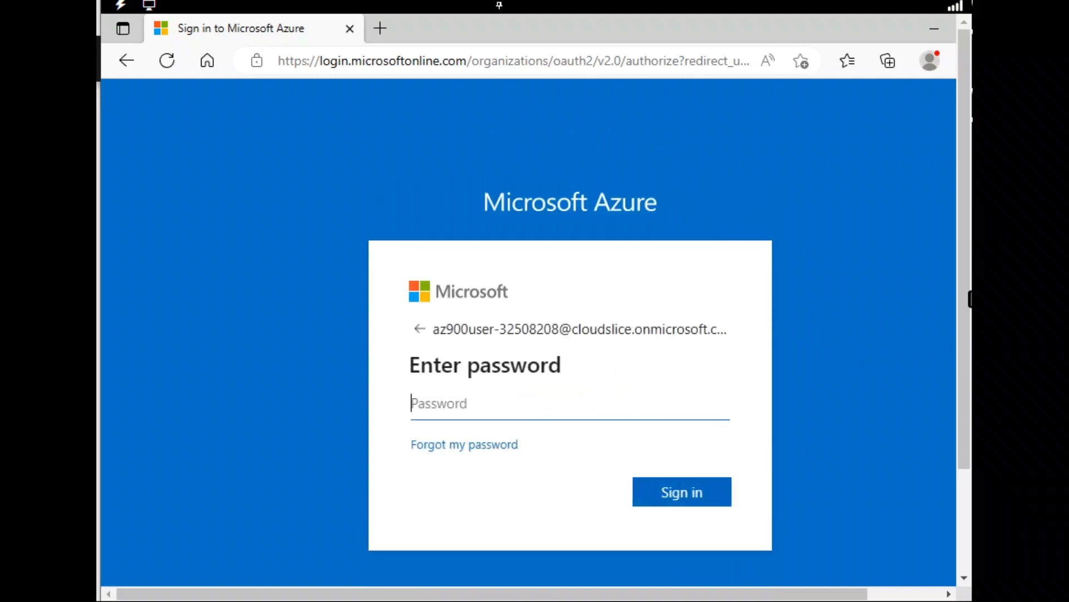
pyautogui.hotkey('ctrl', 'v')
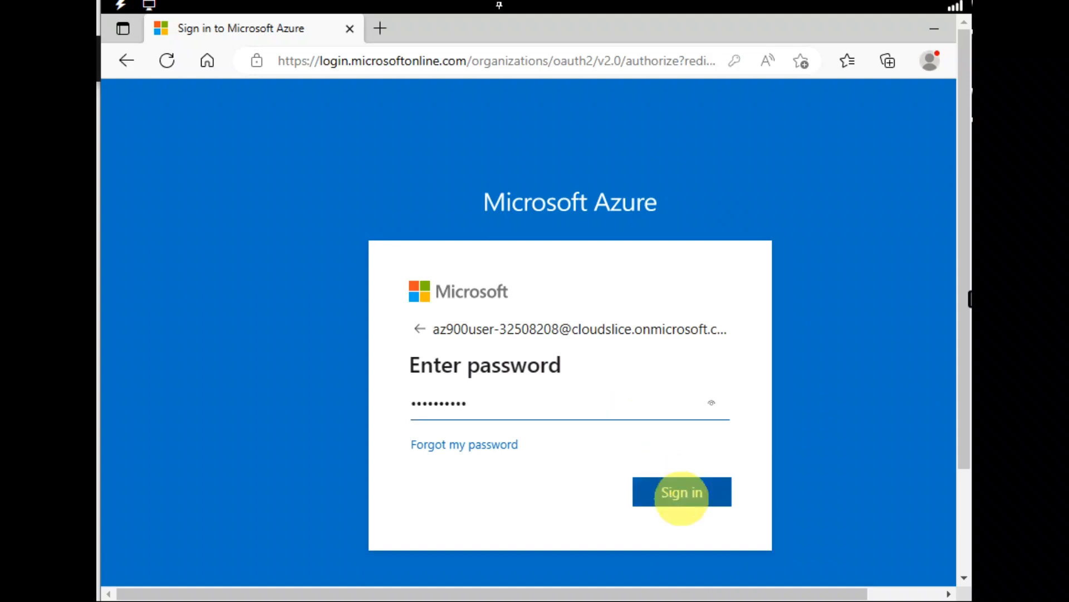
pyautogui.click(681, 492)
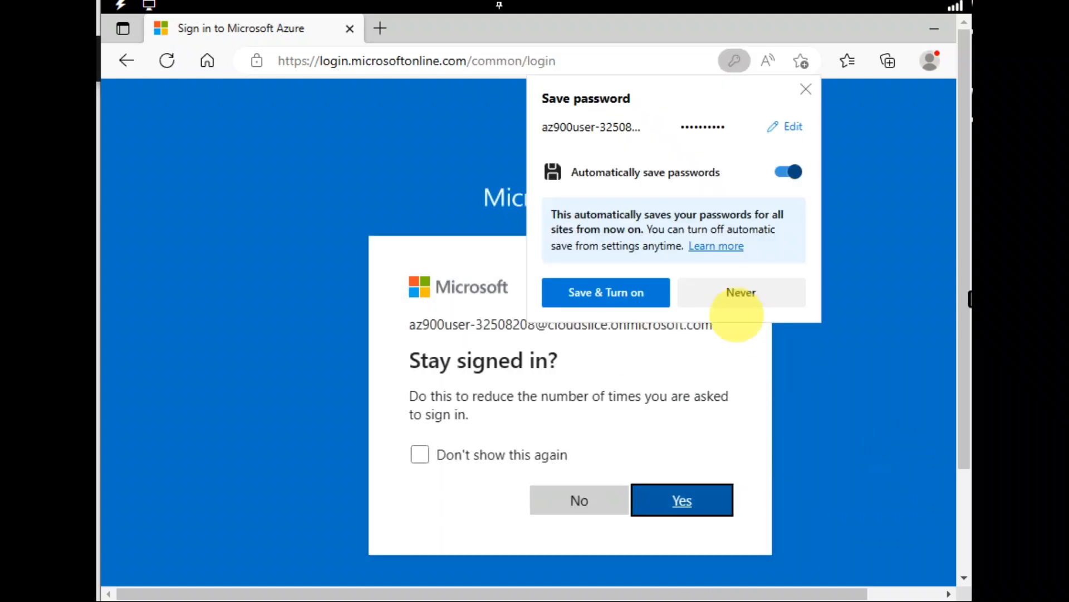
pyautogui.click(732, 292)
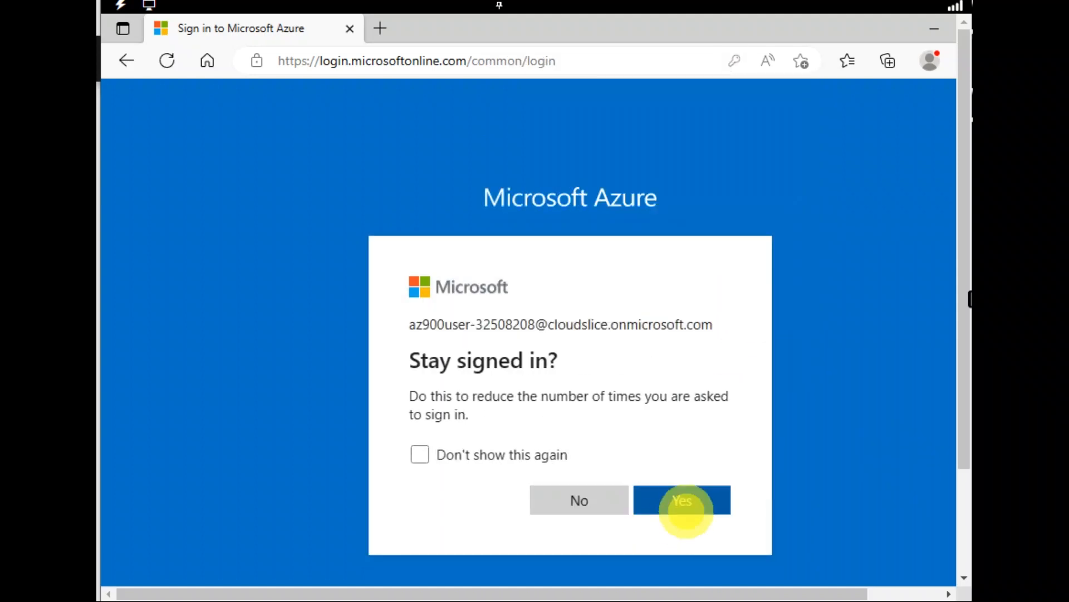
pyautogui.click(685, 509)
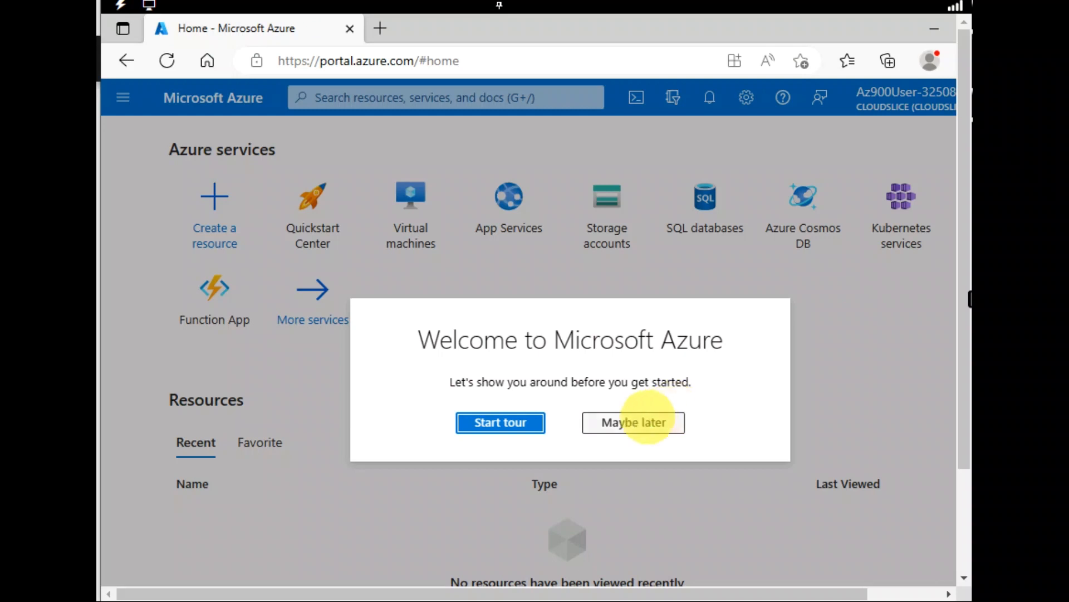
# - Skip the welcome tour and start creating an Azure virtual machine hosted by Azure
pyautogui.click(646, 421)
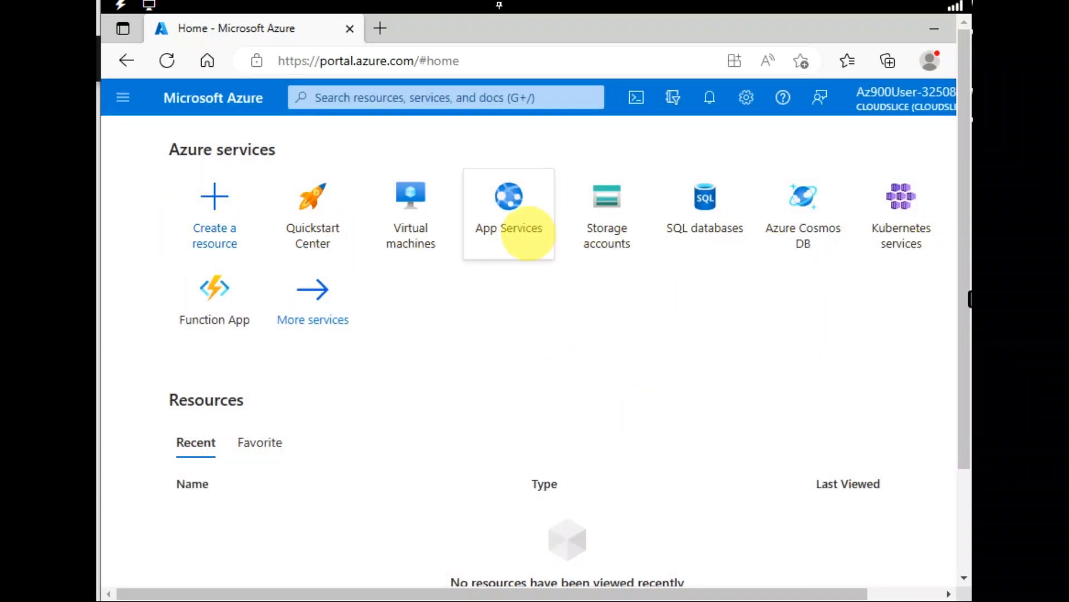
pyautogui.moveTo(528, 233)
pyautogui.moveTo(902, 214)
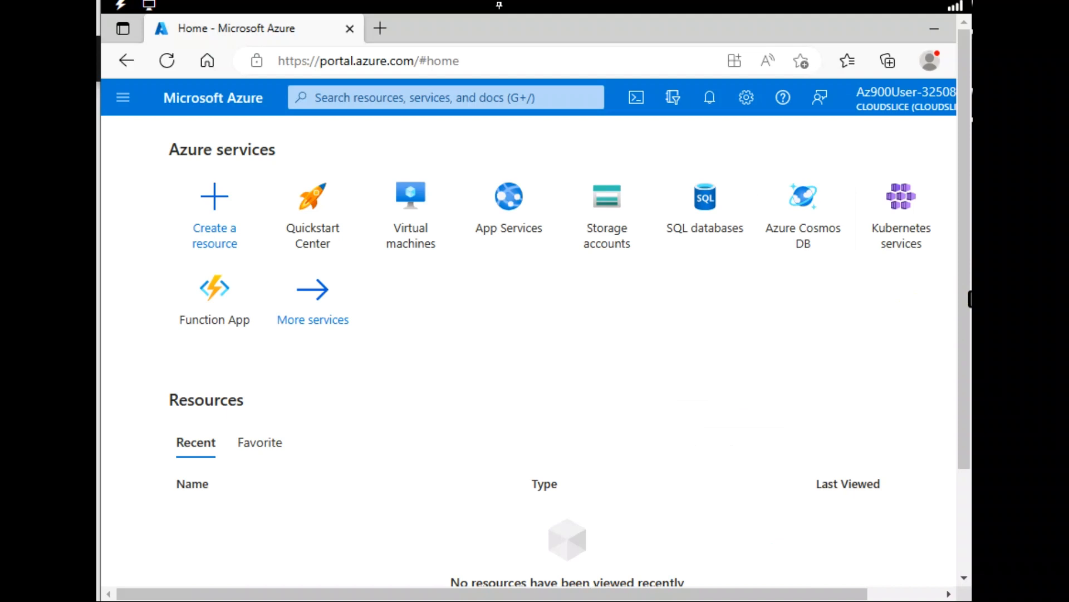
pyautogui.moveTo(706, 238)
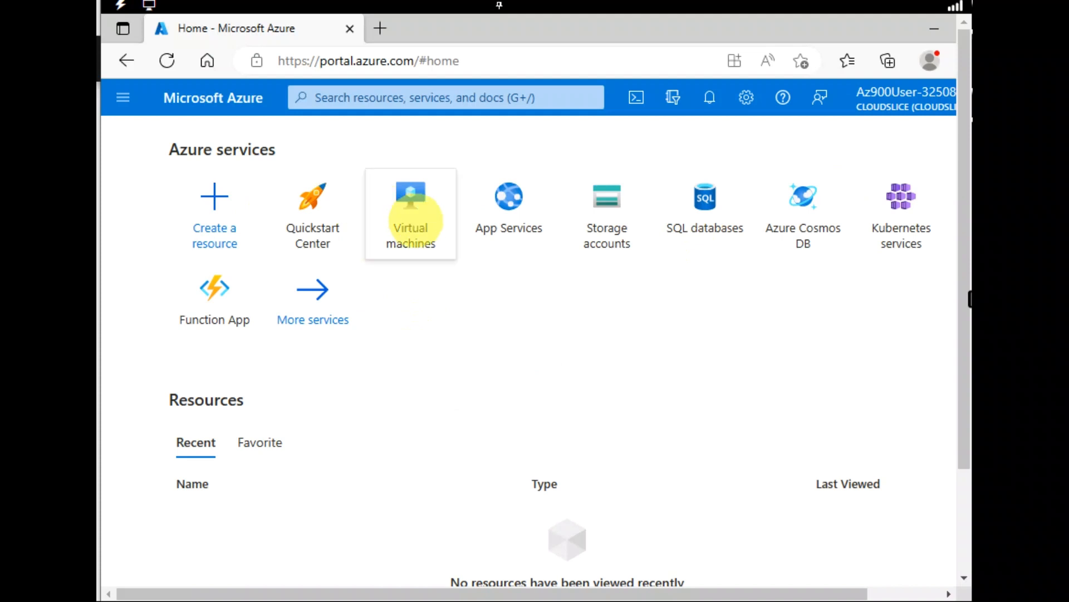
pyautogui.moveTo(417, 222)
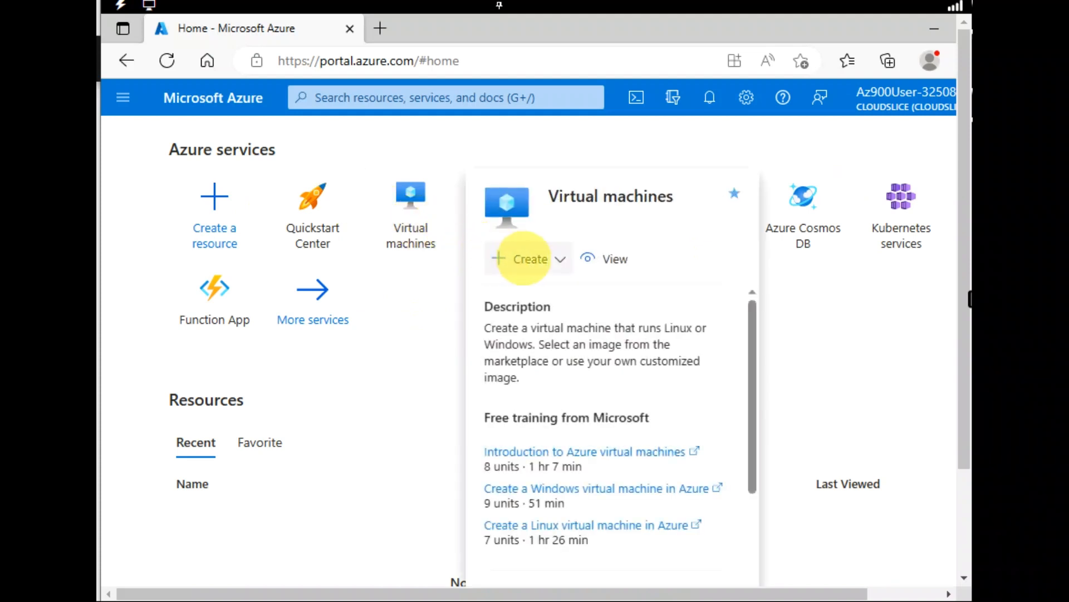
pyautogui.click(524, 258)
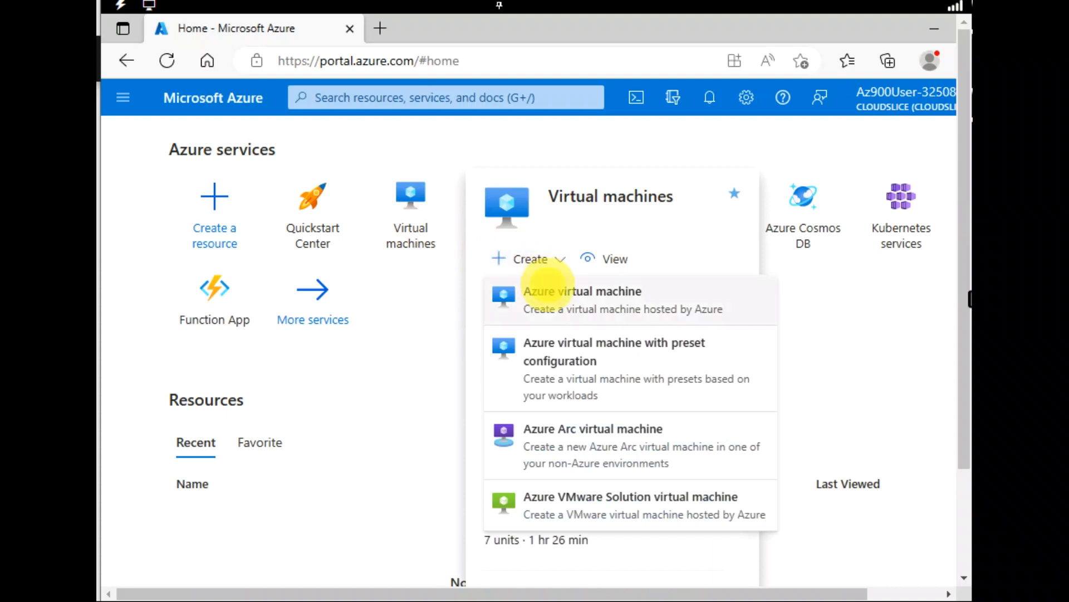
pyautogui.click(547, 287)
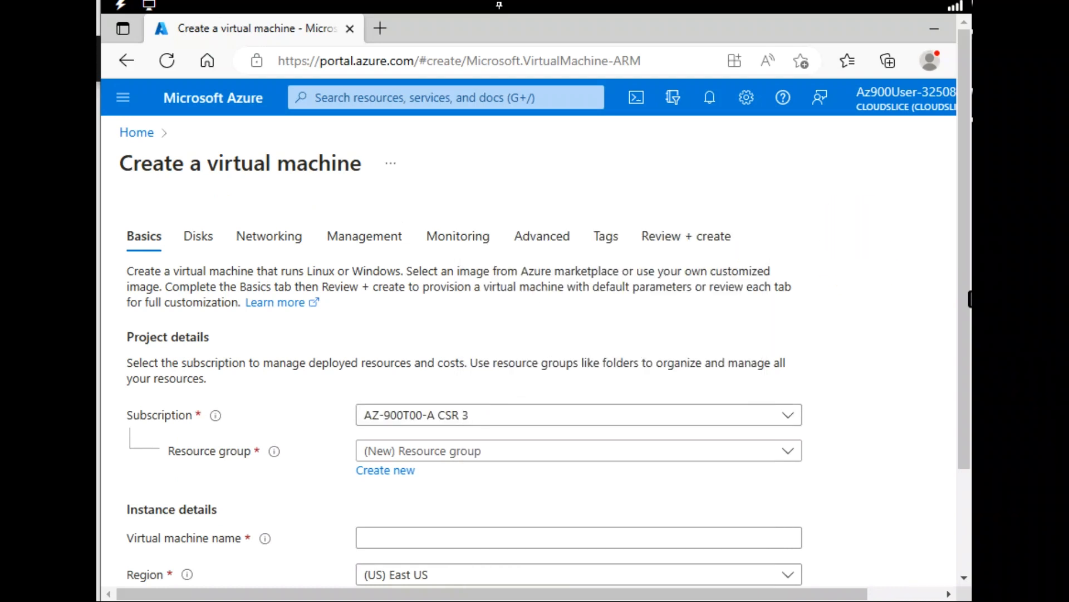
# - Assign the virtual machine to the existing resource group myRGVM-lod32508208
pyautogui.moveTo(960, 222); pyautogui.dragTo(961, 301)
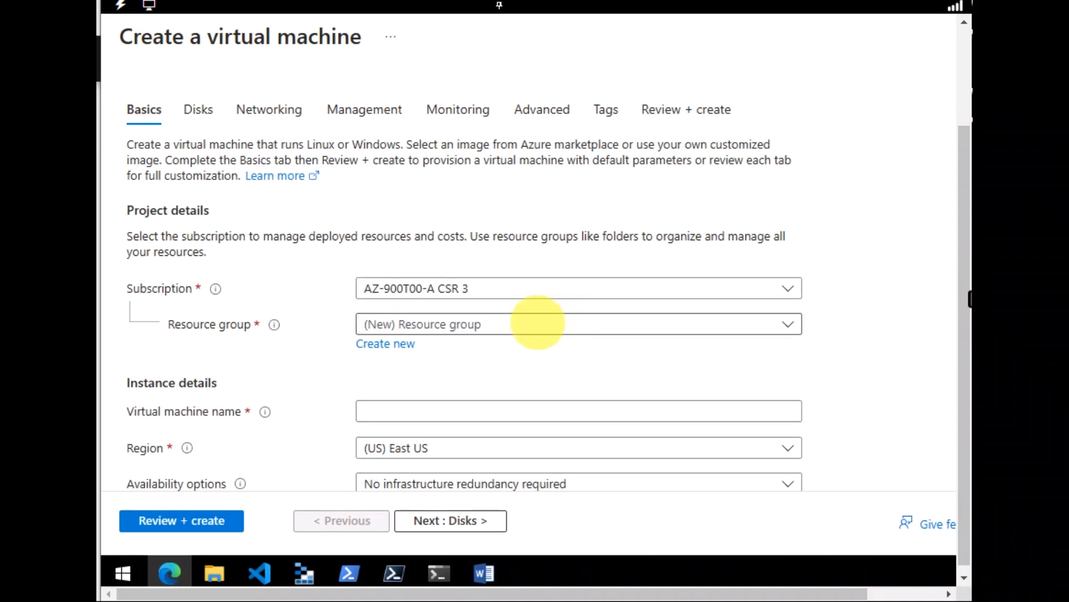
pyautogui.click(479, 326)
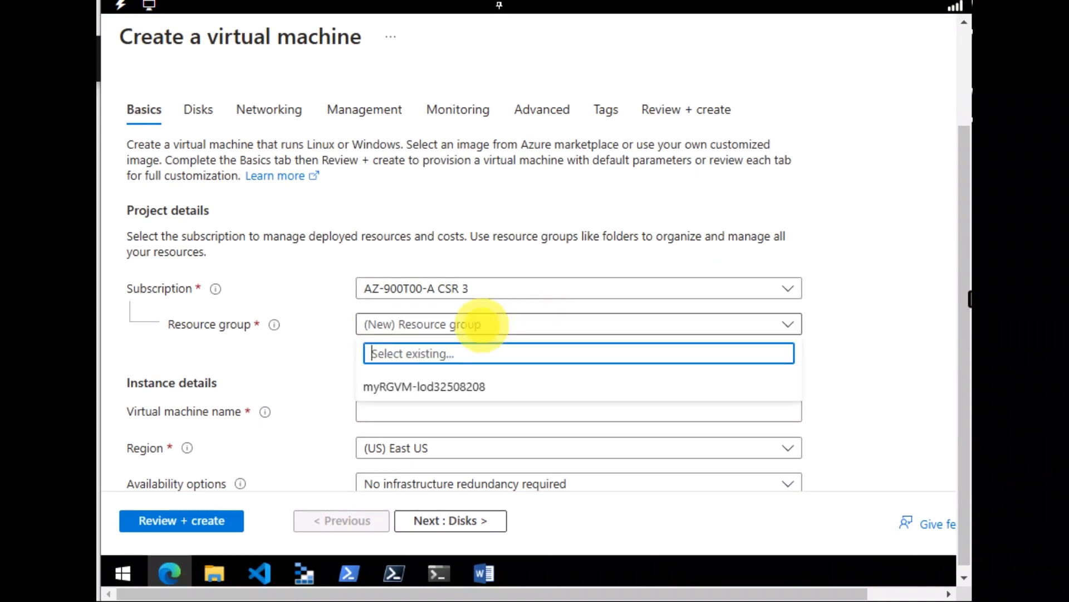
pyautogui.click(471, 385)
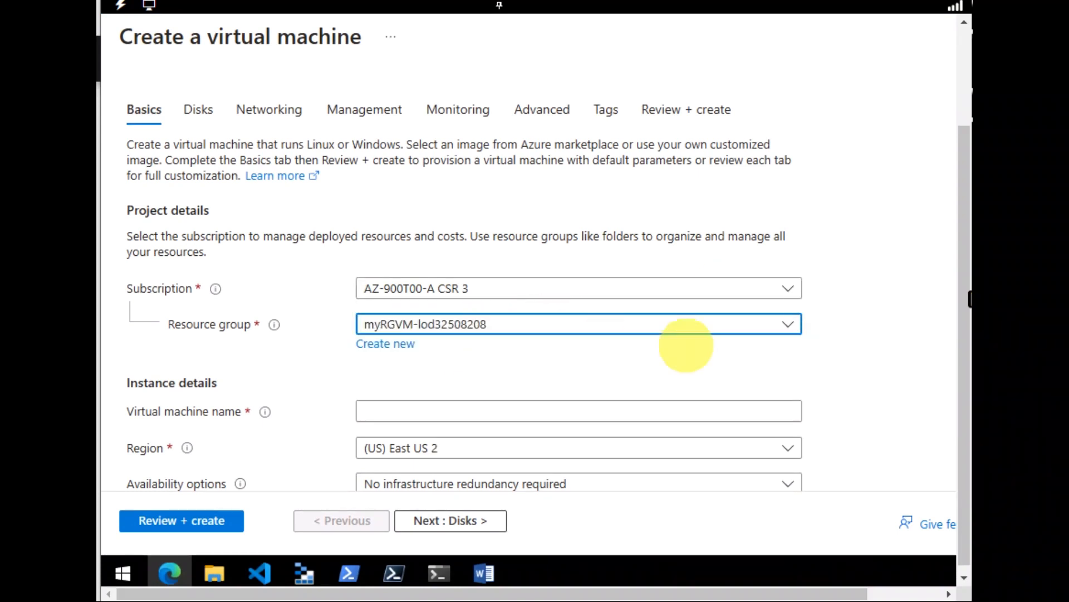
# - Name the virtual machine myVM and set its region to (US) East US
pyautogui.moveTo(962, 301); pyautogui.dragTo(961, 329)
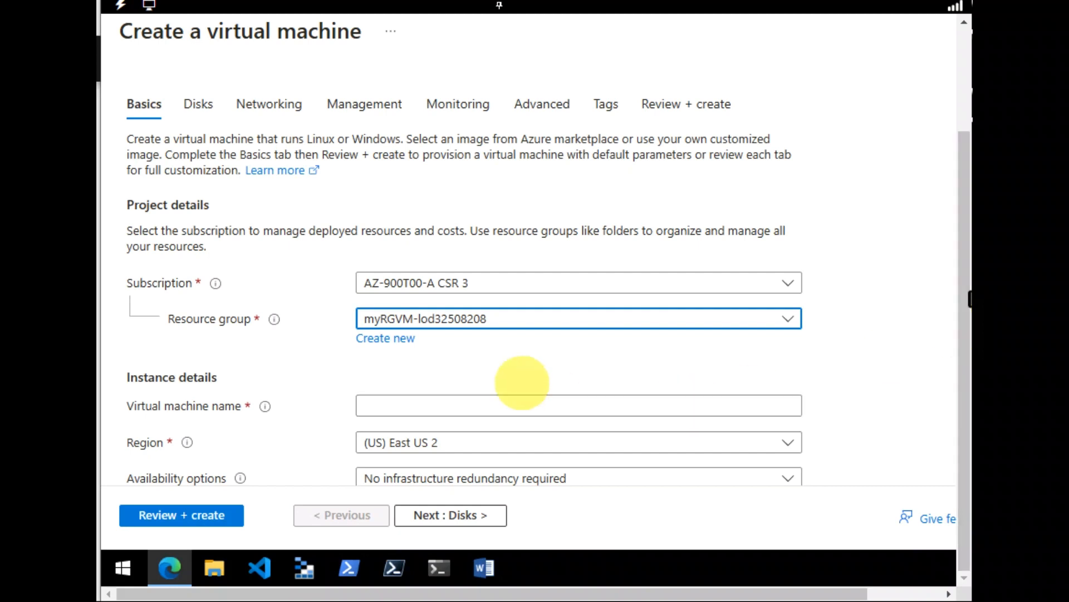
pyautogui.click(528, 411)
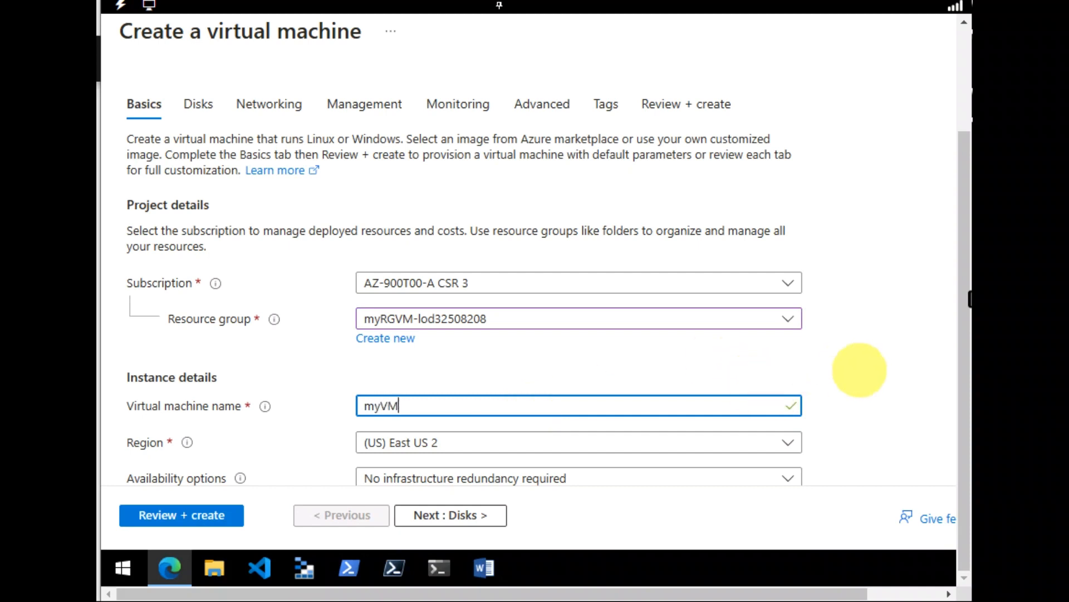
pyautogui.click(773, 442)
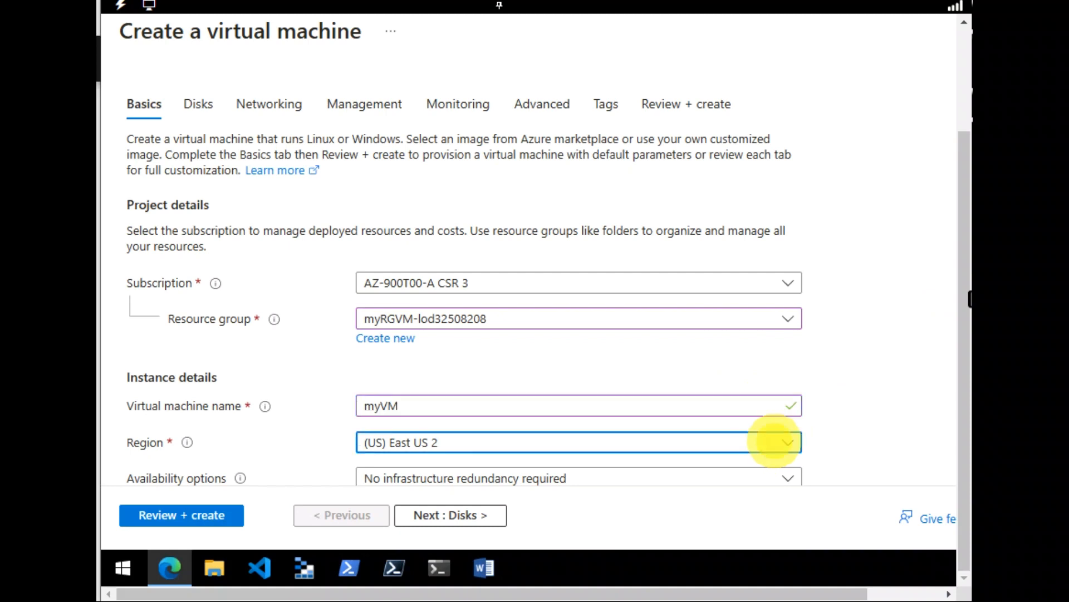
pyautogui.click(484, 84)
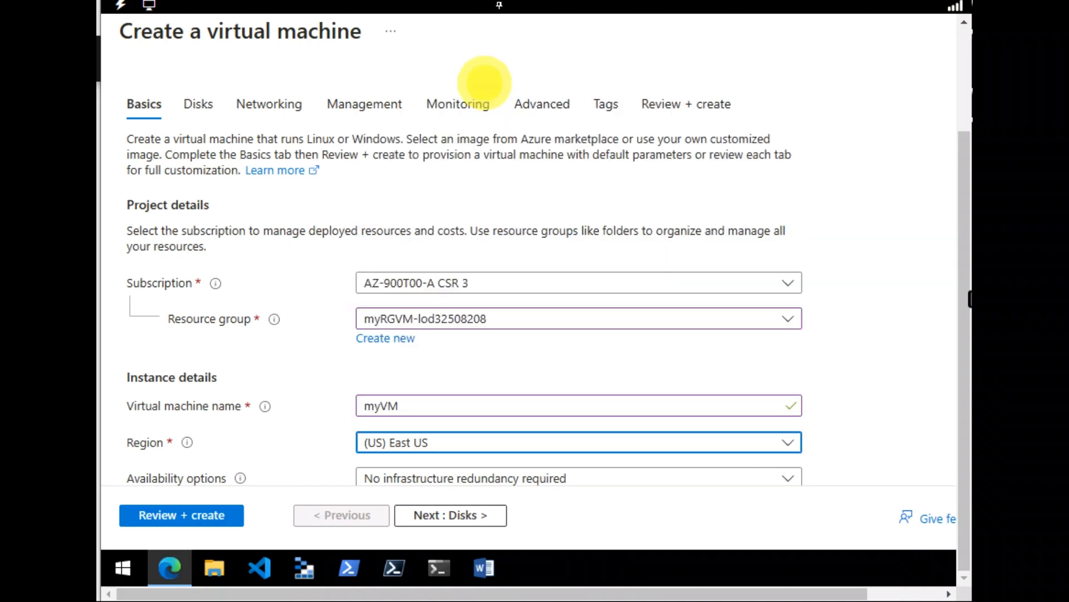
# - Set the virtual machine's image to Windows Server 2019 Datacenter - x64 Gen2
pyautogui.press('Tab')
pyautogui.press('Tab')
pyautogui.press('Tab')
pyautogui.press('Tab')
pyautogui.press('Tab')
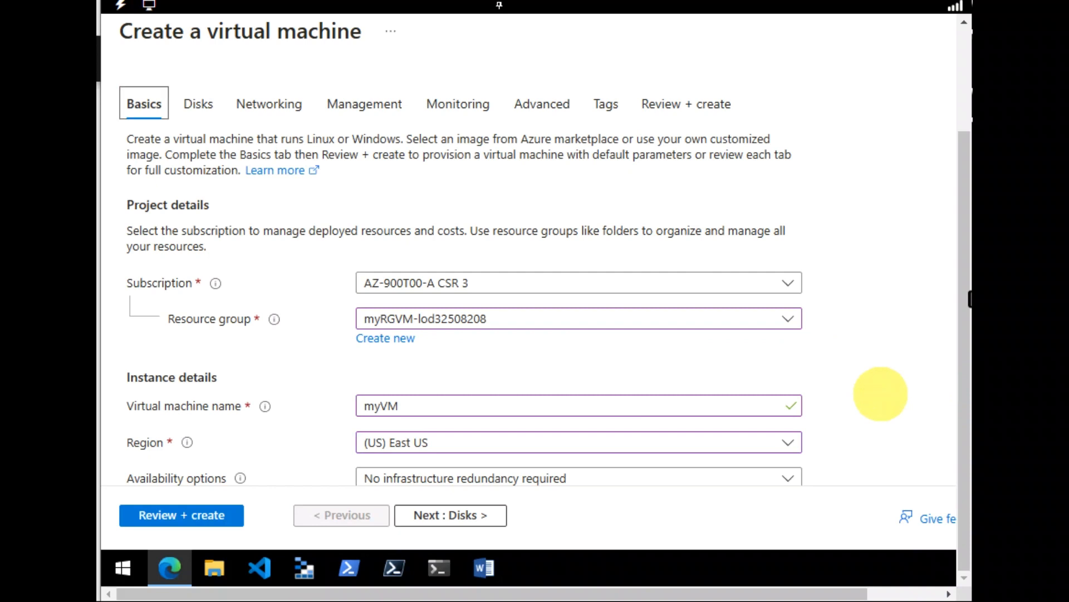
pyautogui.press('Tab')
pyautogui.press('Tab')
pyautogui.press('Tab')
pyautogui.press('Tab')
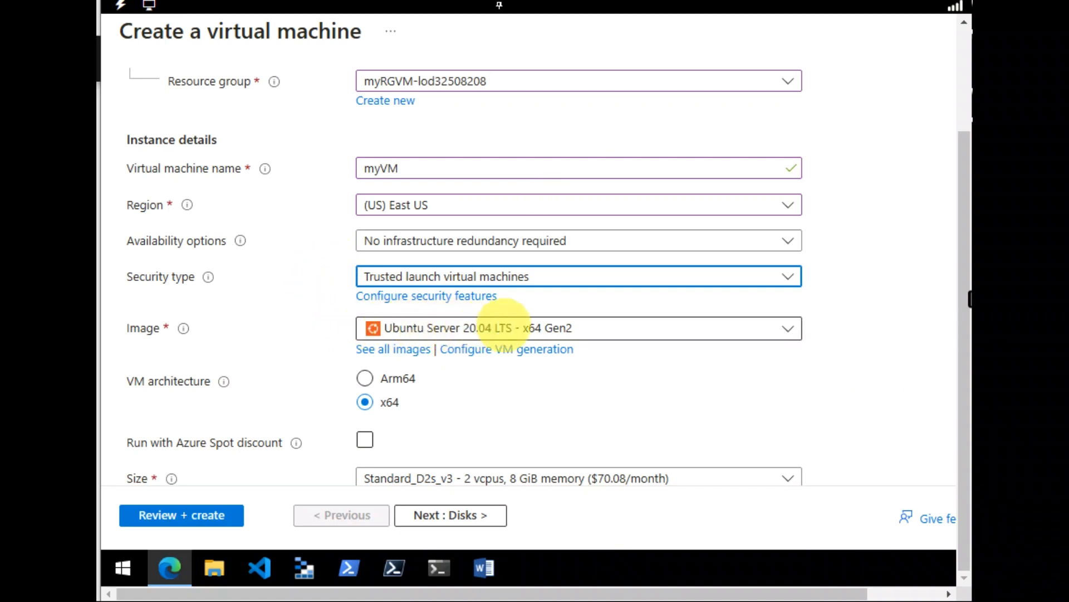
pyautogui.click(644, 326)
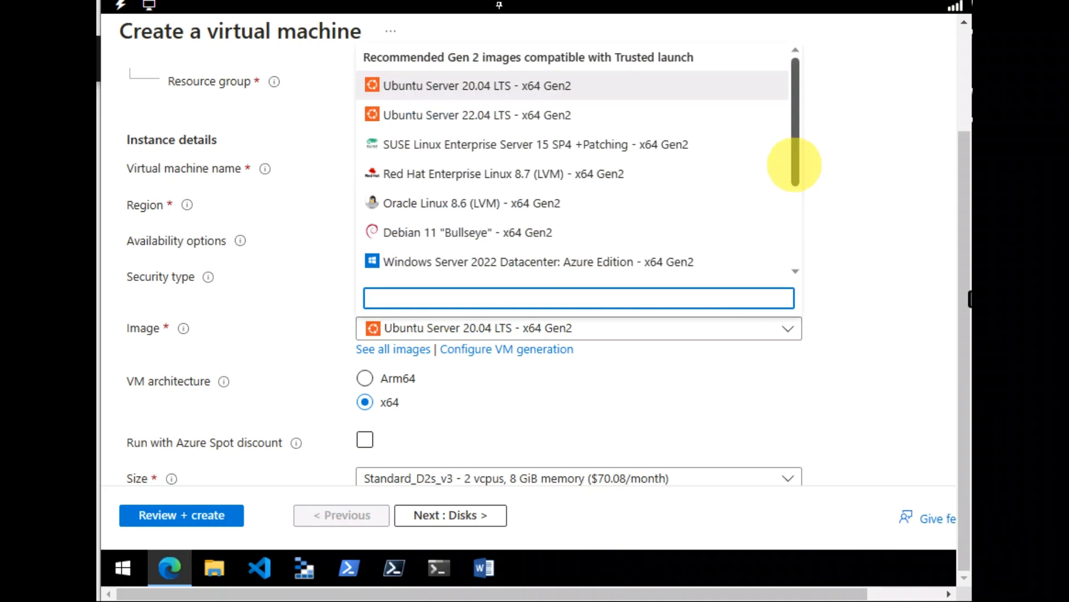
pyautogui.moveTo(795, 165); pyautogui.dragTo(795, 218)
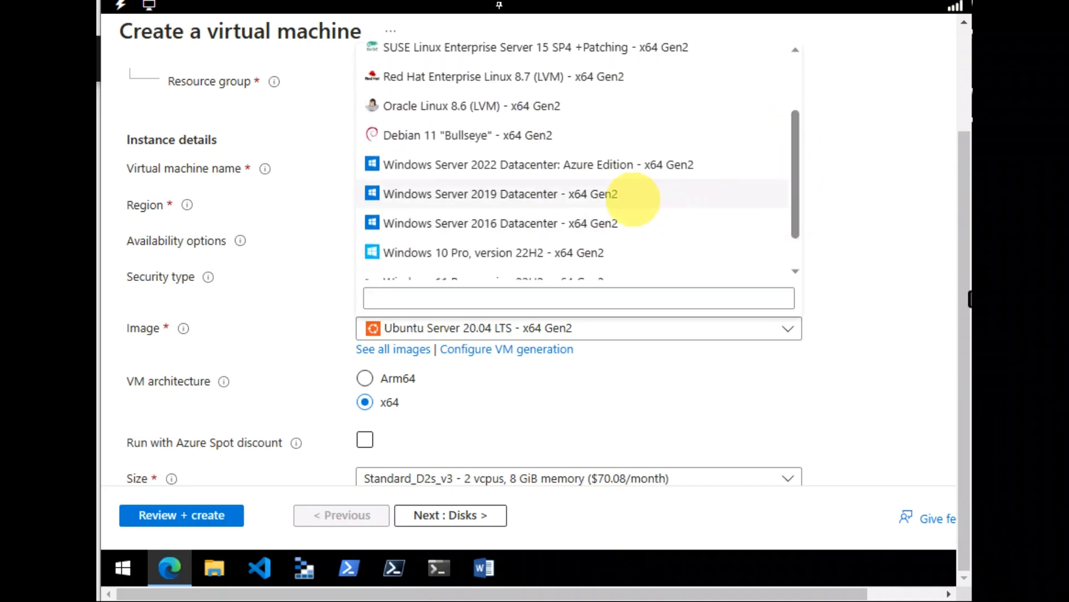
pyautogui.click(632, 199)
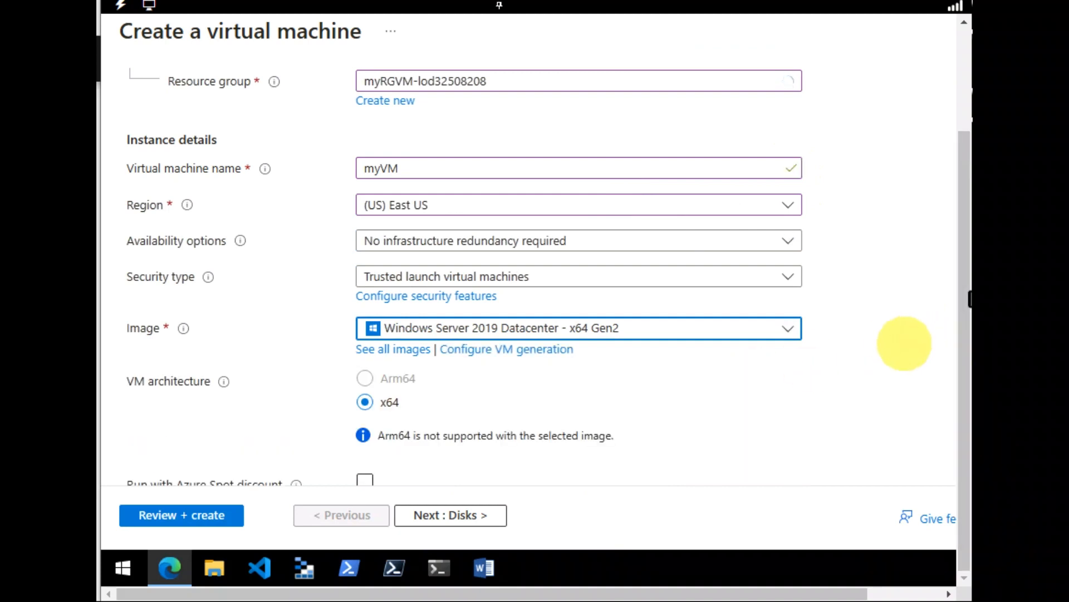
# - Review the available virtual machine sizes and their monthly prices without changing the selected size
pyautogui.press('Tab')
pyautogui.press('Tab')
pyautogui.press('Tab')
pyautogui.press('Tab')
pyautogui.press('Tab')
pyautogui.press('Tab')
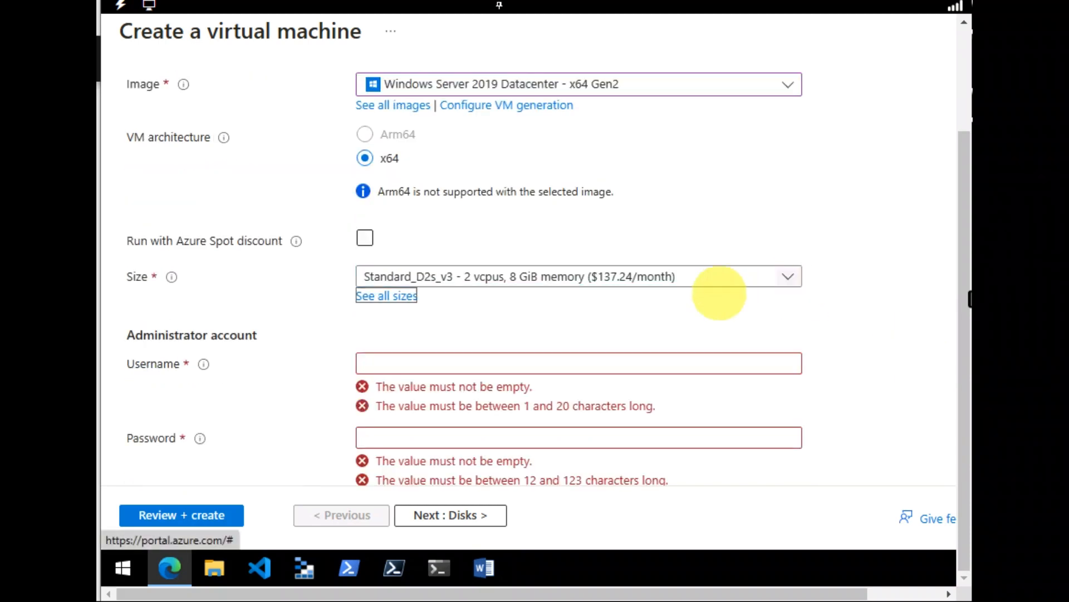
pyautogui.click(727, 273)
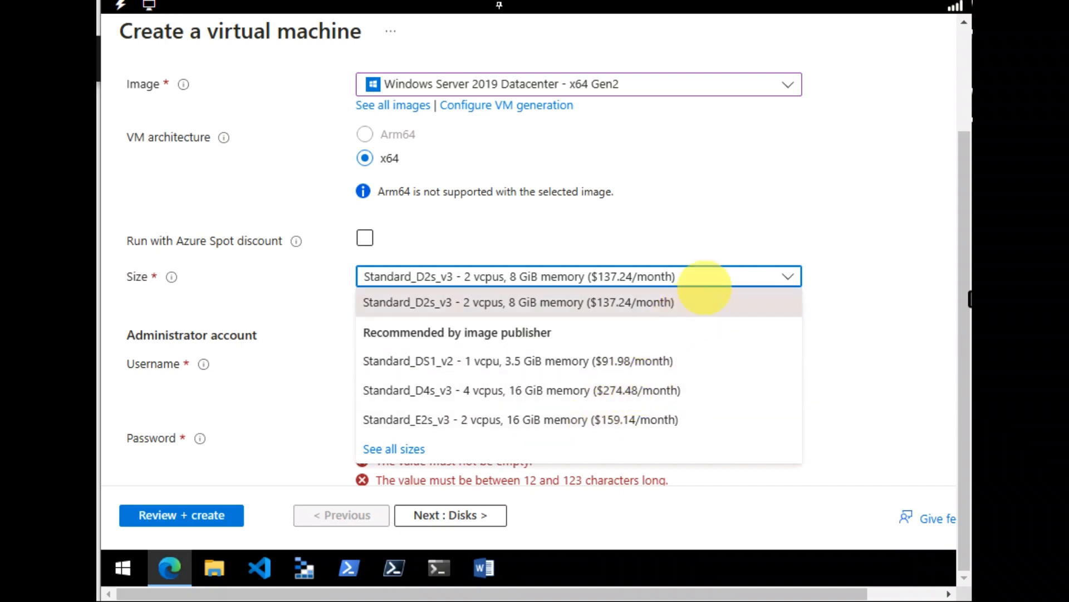
pyautogui.click(823, 239)
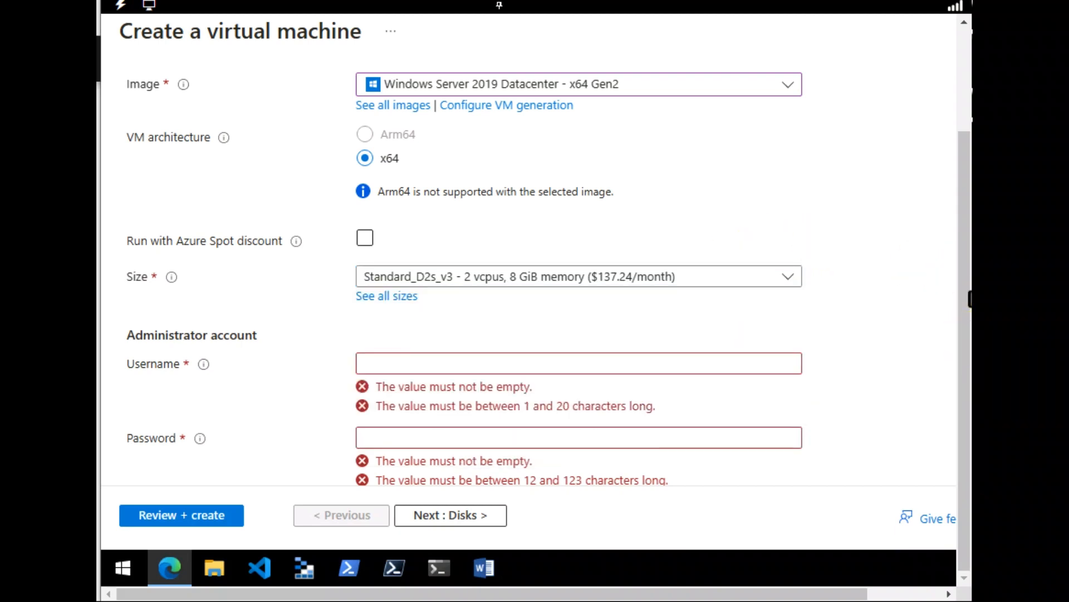
# - Set the administrator account's username to azureuser, then enter and confirm the account password
pyautogui.click(578, 362)
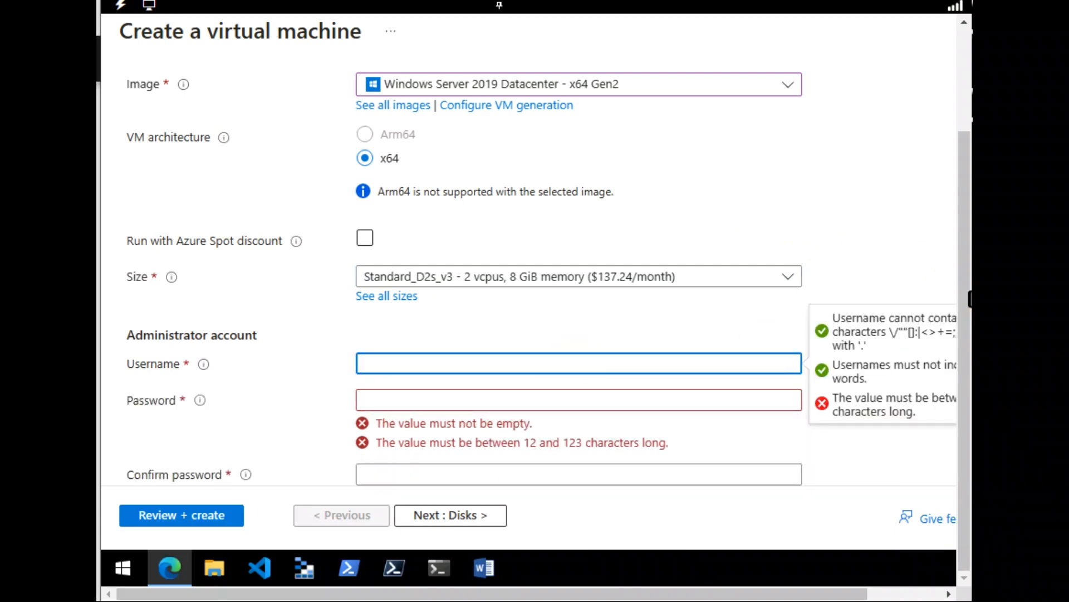
pyautogui.write('azureuser')
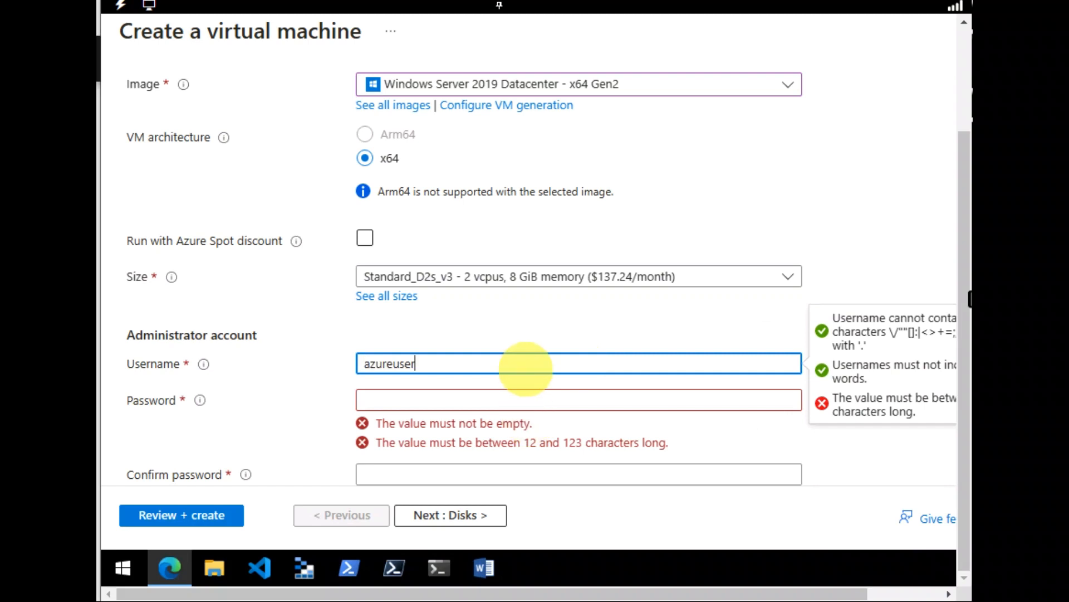
pyautogui.click(651, 399)
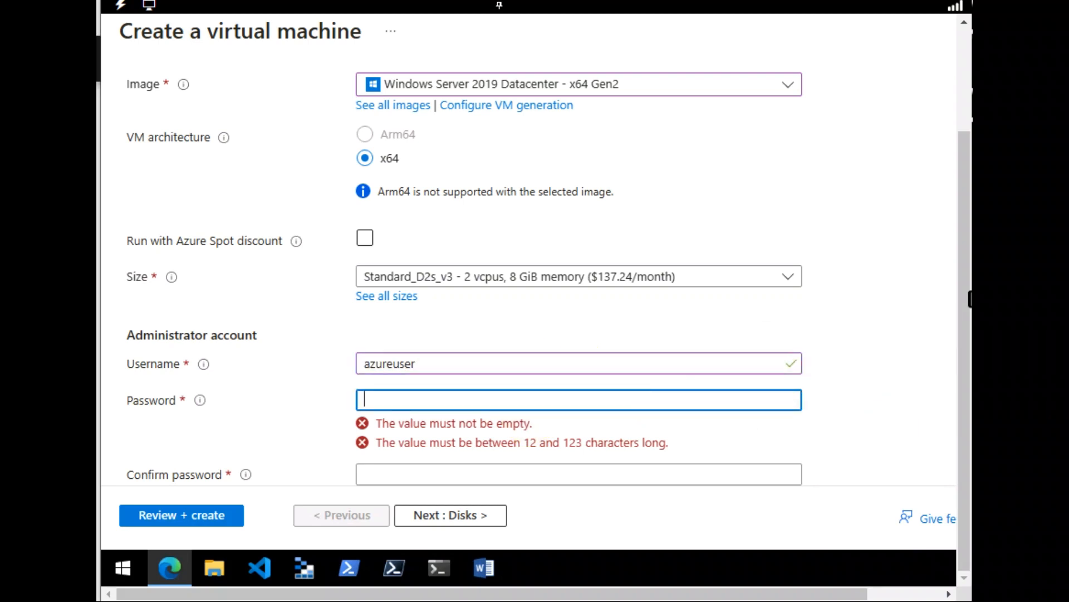
pyautogui.hotkey('ctrl', 'v')
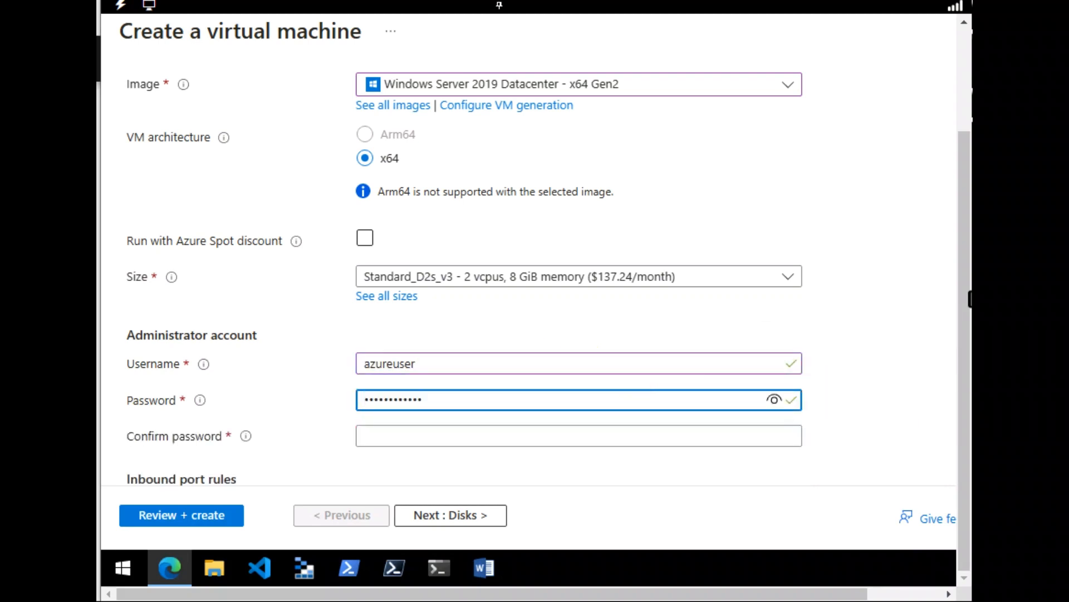
pyautogui.click(554, 437)
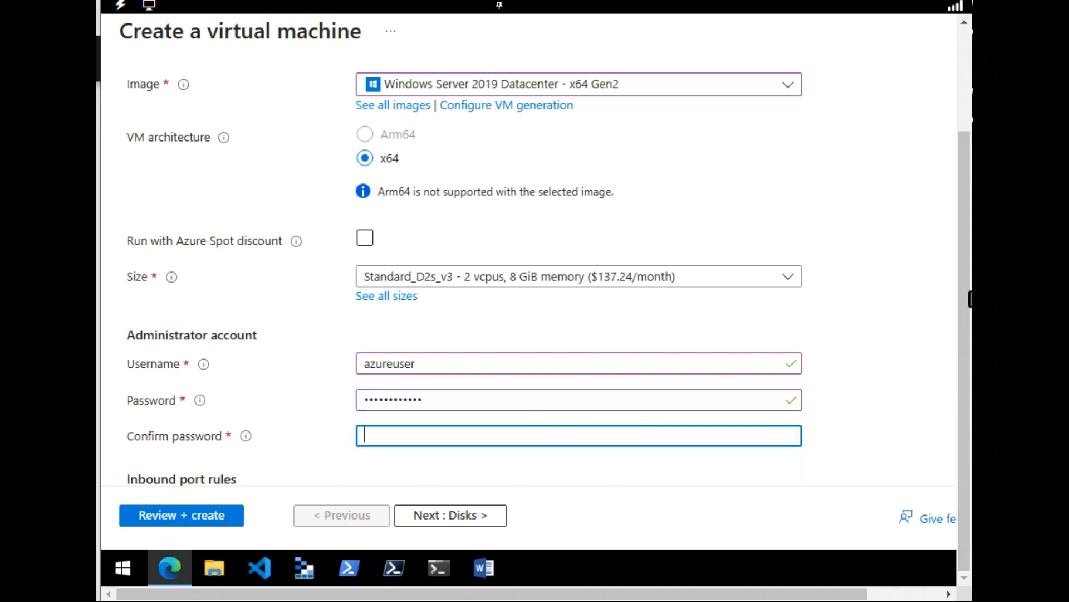
pyautogui.hotkey('ctrl', 'v')
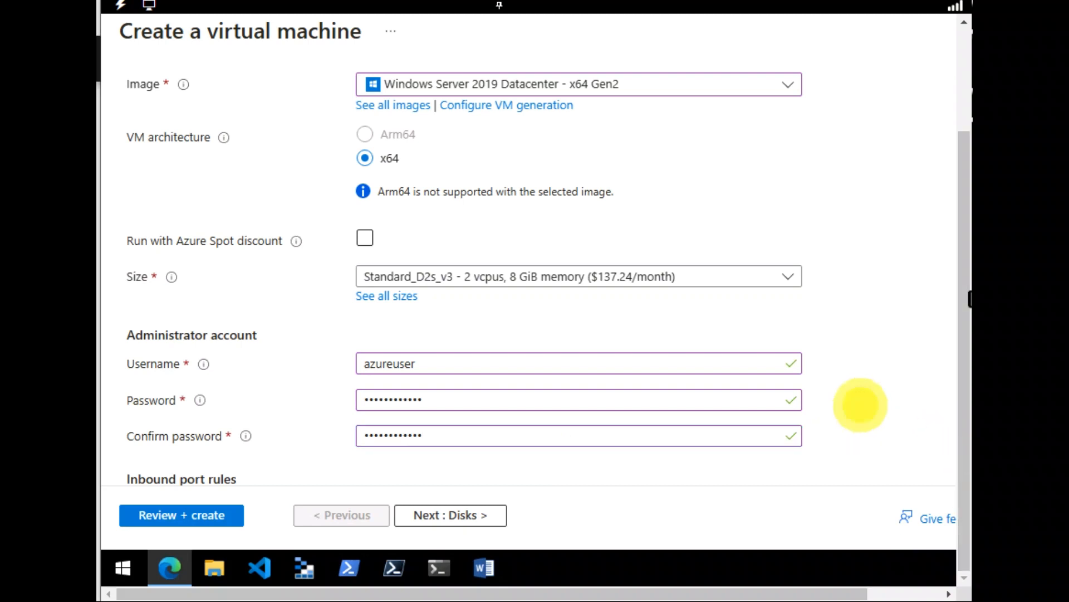
pyautogui.click(857, 403)
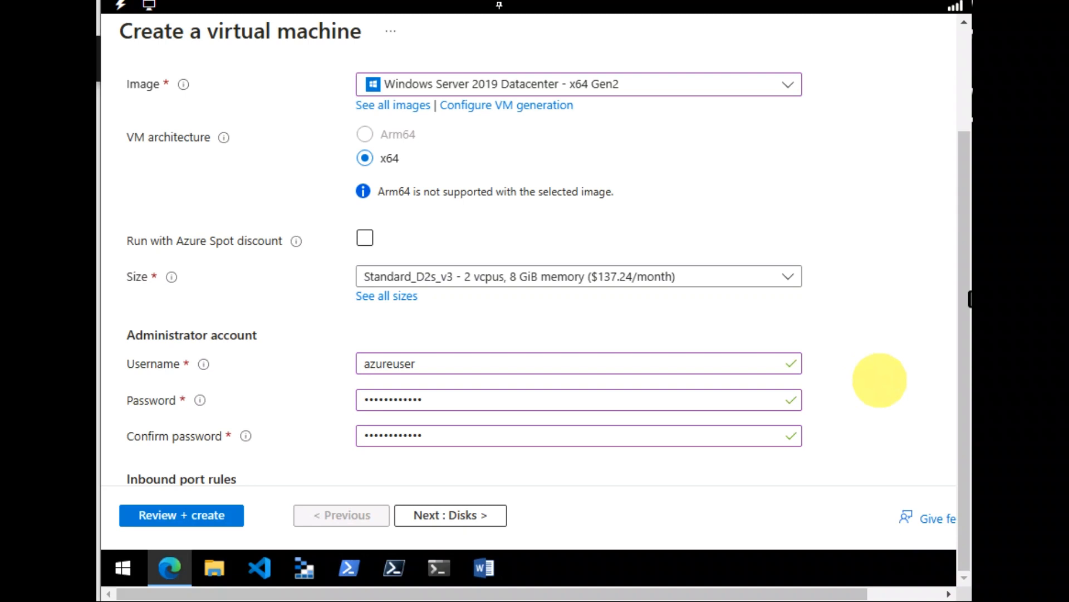
# - Allow HTTP (80) as a public inbound port in addition to RDP (3389)
pyautogui.scroll(10, 880, 380)
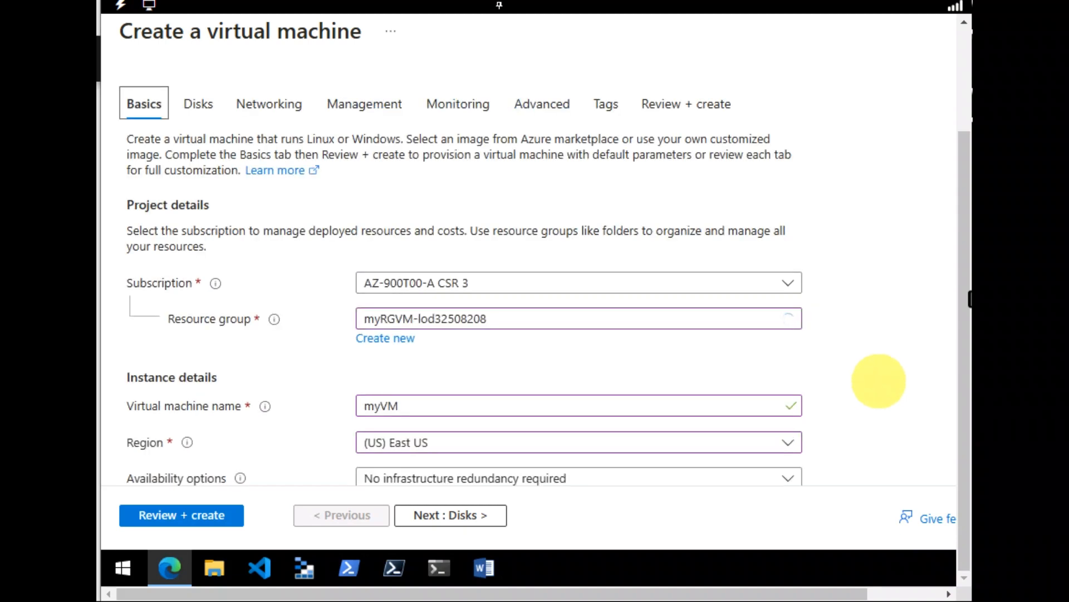
pyautogui.scroll(-15, 879, 381)
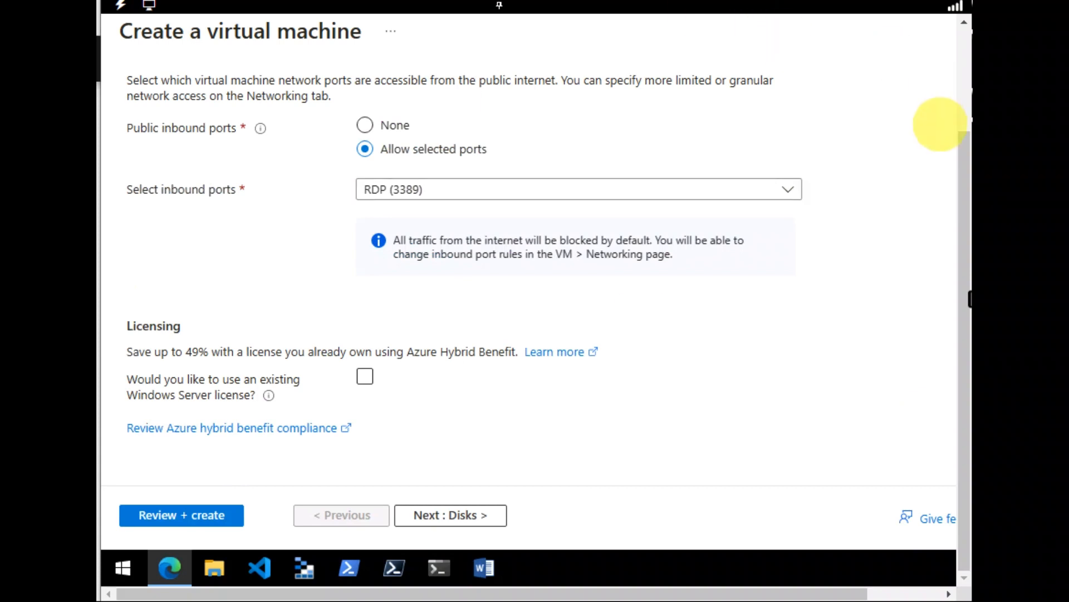
pyautogui.moveTo(956, 150); pyautogui.dragTo(963, 119)
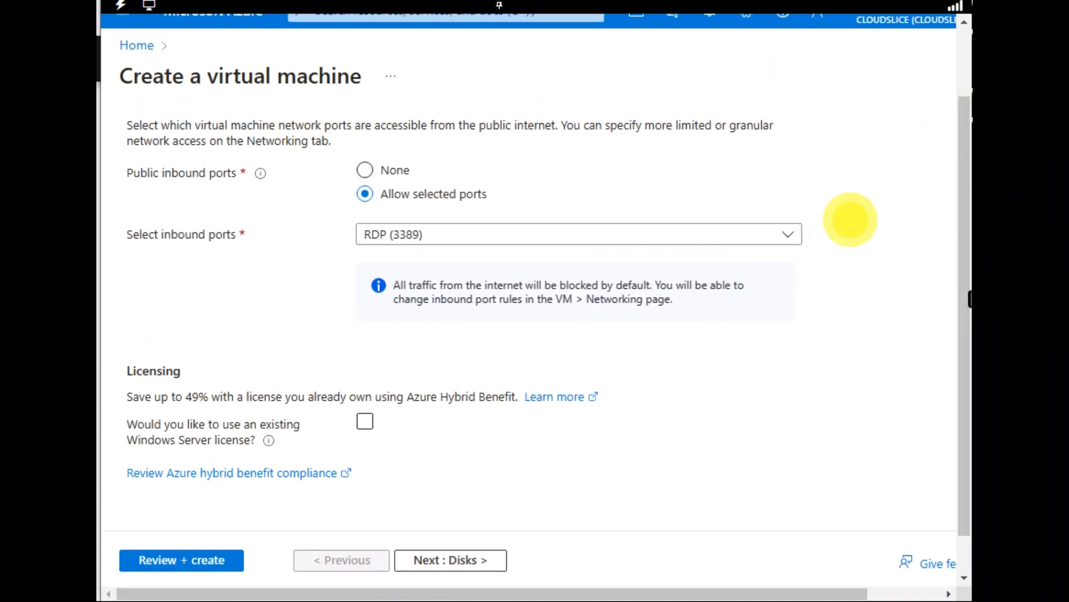
pyautogui.scroll(2, 850, 219)
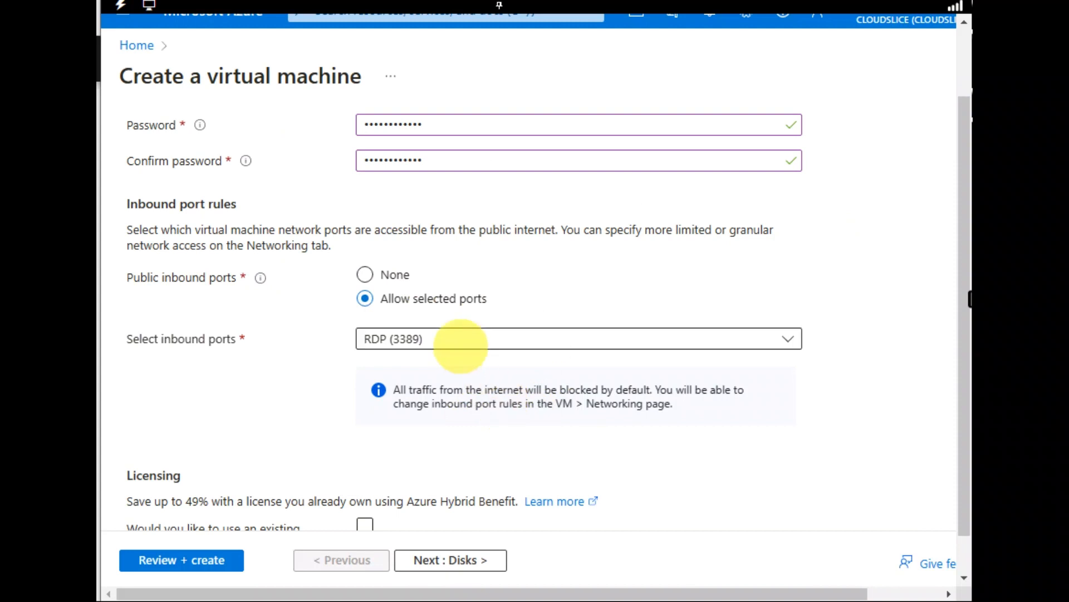
pyautogui.click(461, 340)
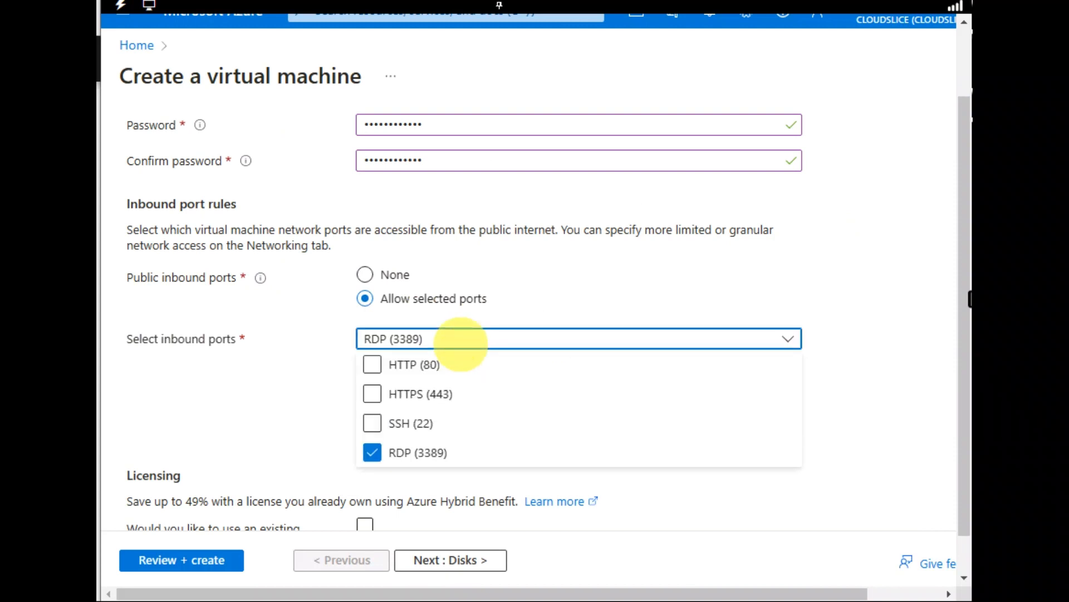
pyautogui.click(371, 364)
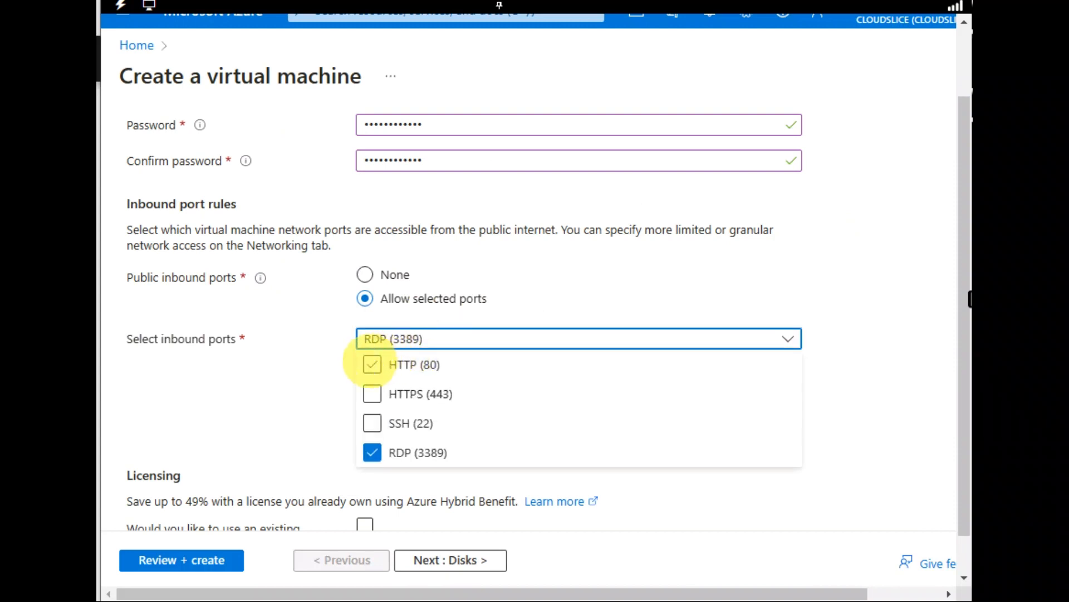
pyautogui.click(372, 364)
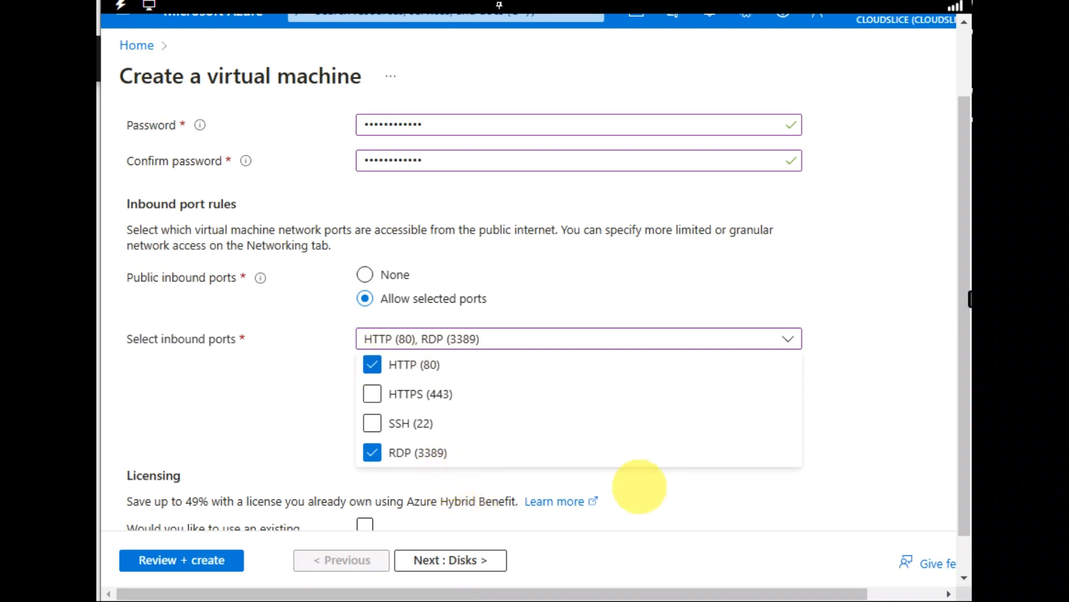
pyautogui.click(892, 421)
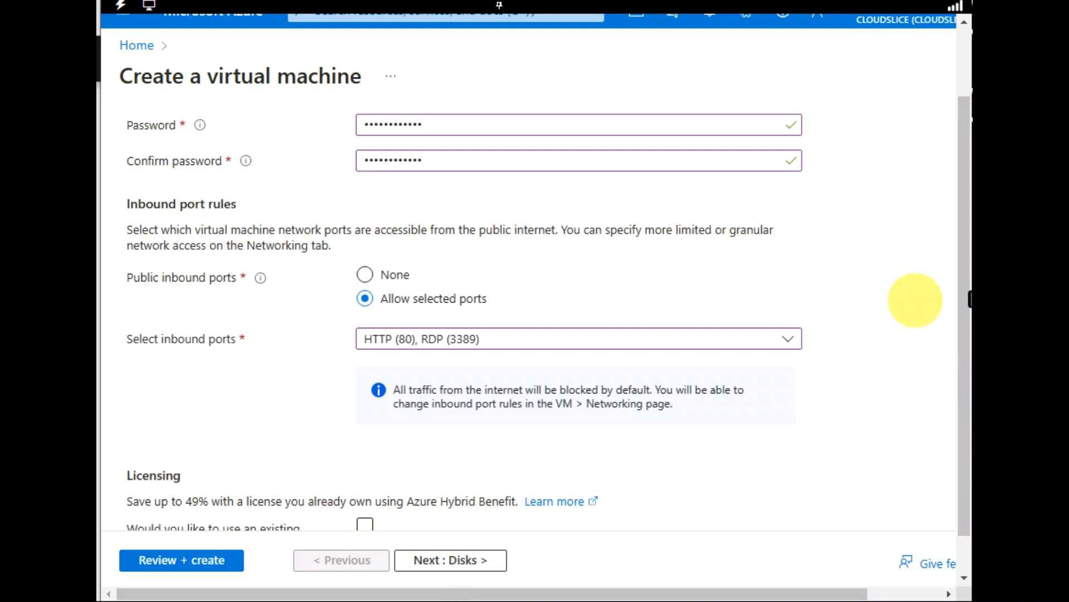
# - Disable boot diagnostics in the virtual machine's monitoring options and refuse to have the browser save the password
pyautogui.moveTo(964, 329); pyautogui.dragTo(958, 223)
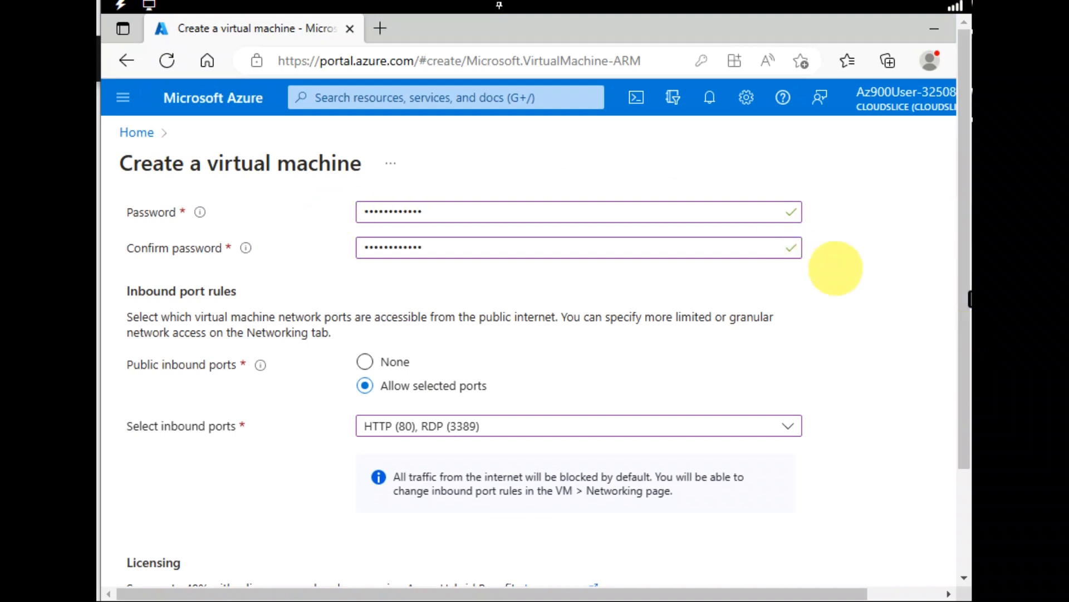
pyautogui.scroll(10, 836, 269)
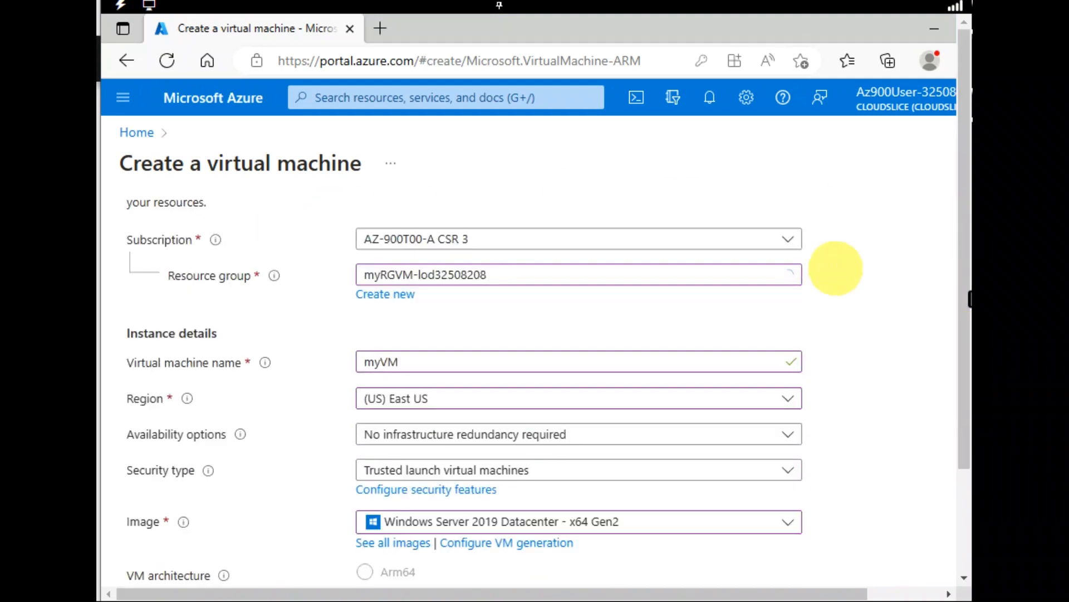
pyautogui.scroll(3, 835, 268)
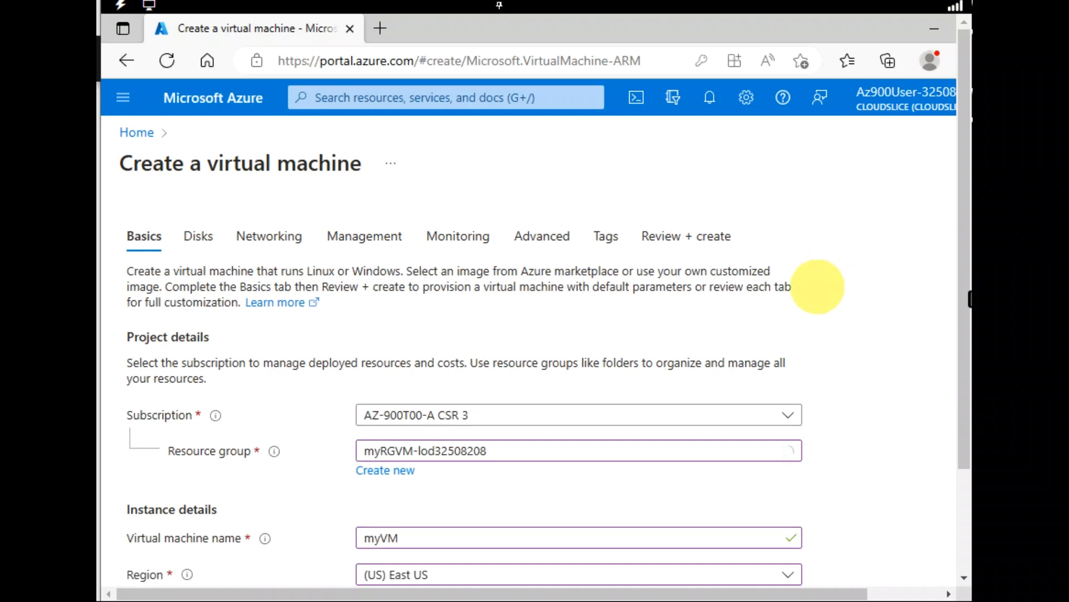
pyautogui.click(480, 236)
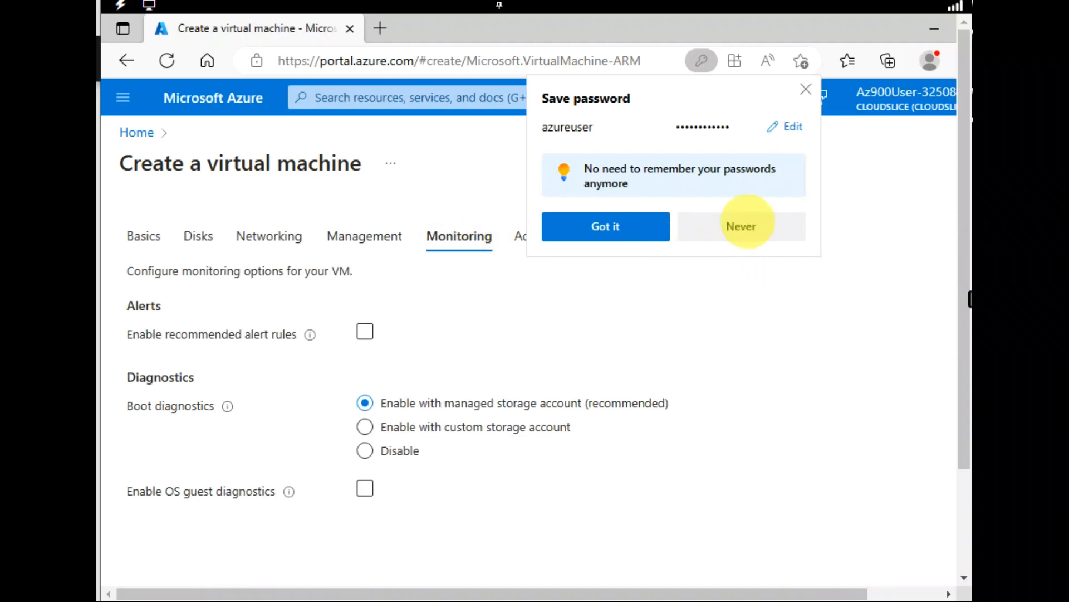
pyautogui.click(739, 226)
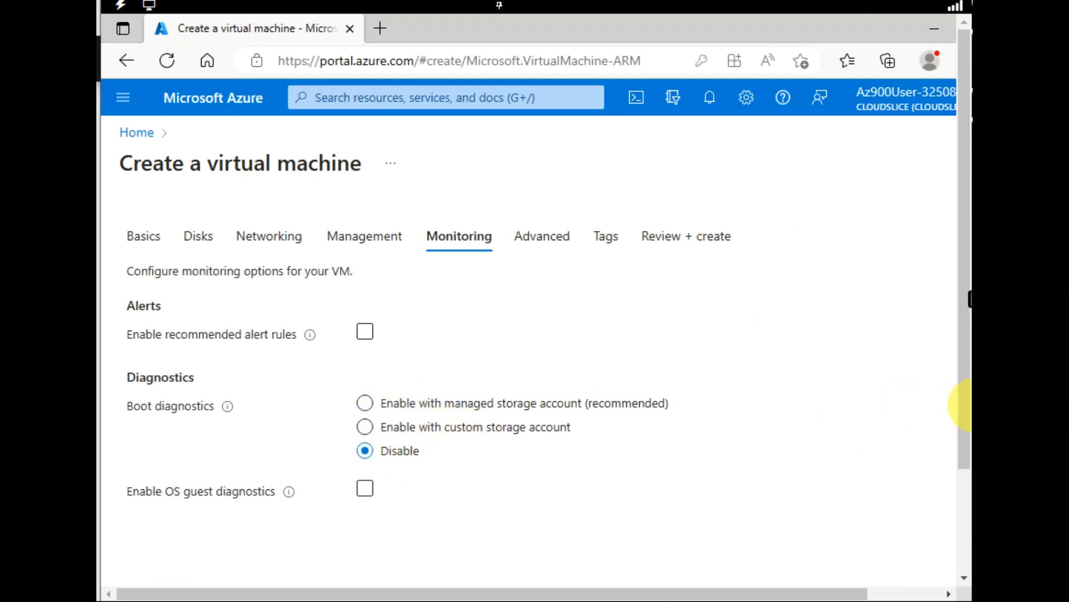
# - Validate the virtual machine configuration and start creating the virtual machine
pyautogui.moveTo(964, 405); pyautogui.dragTo(943, 518)
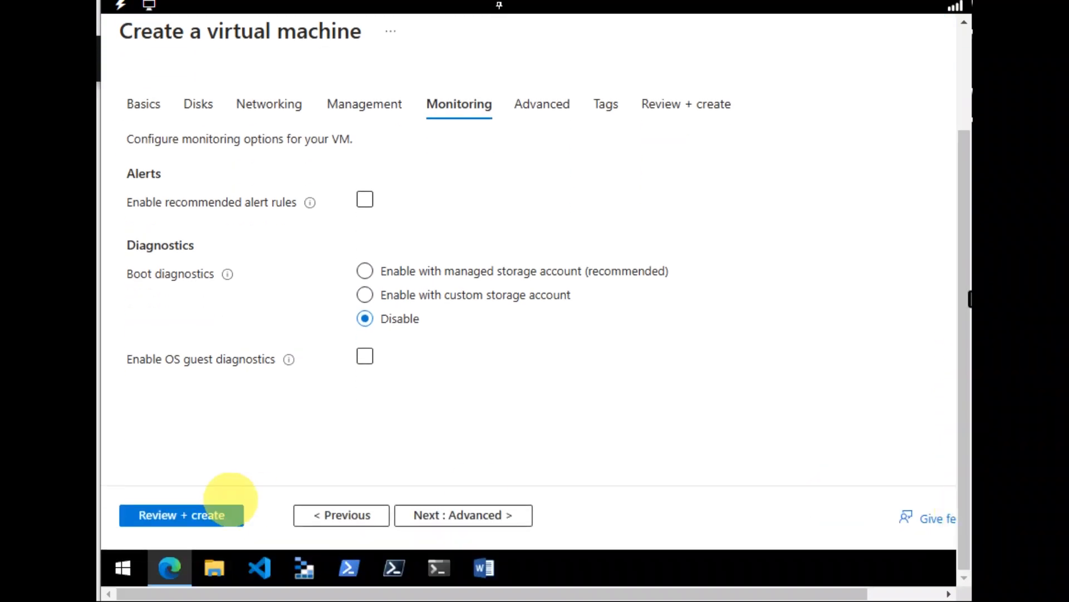
pyautogui.click(202, 514)
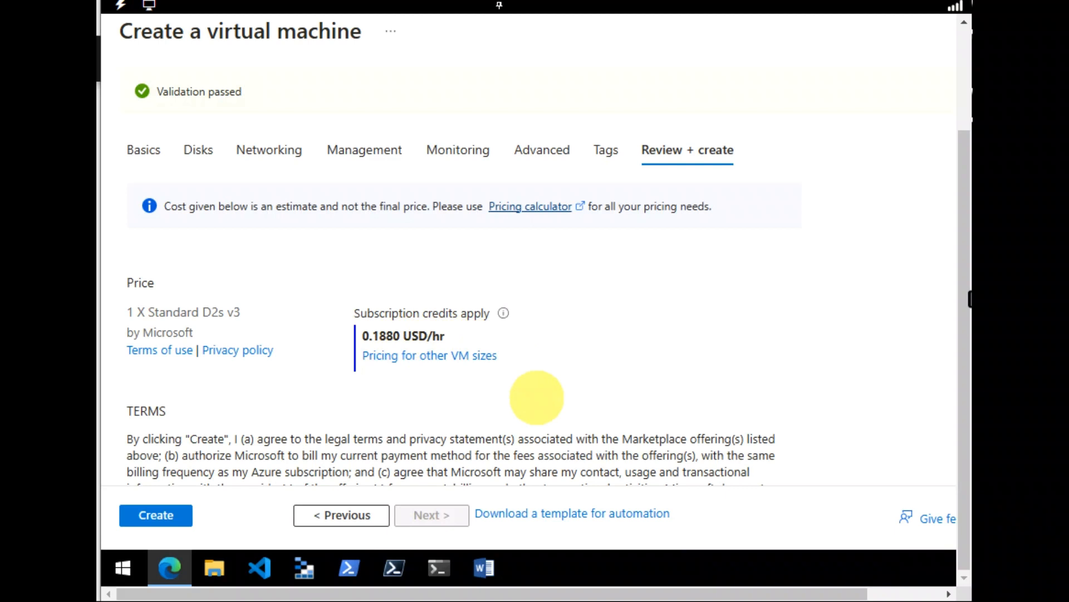
pyautogui.click(129, 515)
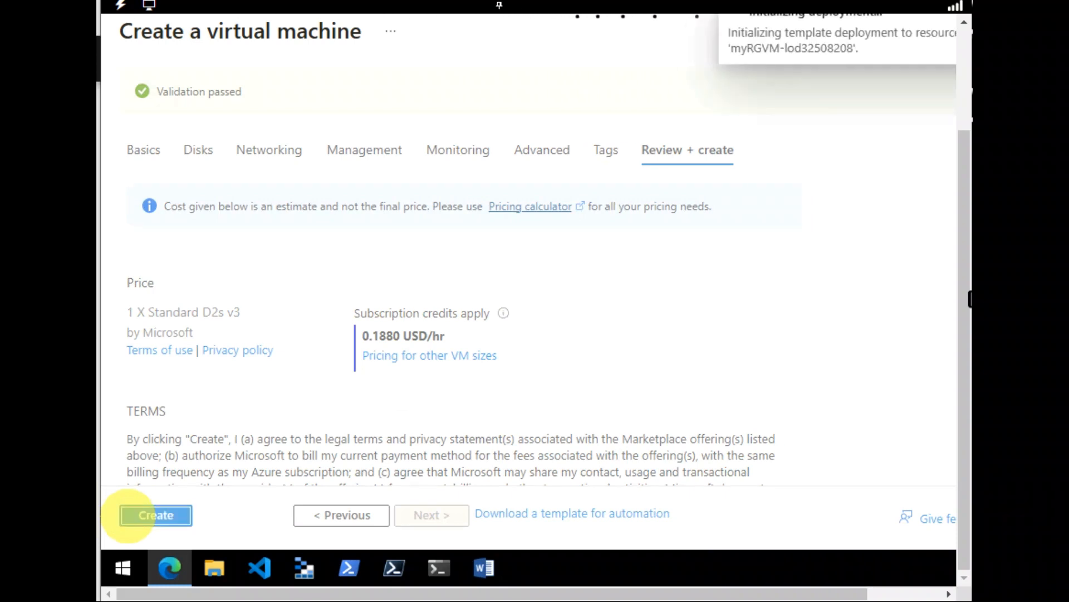
# - Check the virtual machine deployment's progress in the notifications and on the deployment overview
pyautogui.click(963, 32)
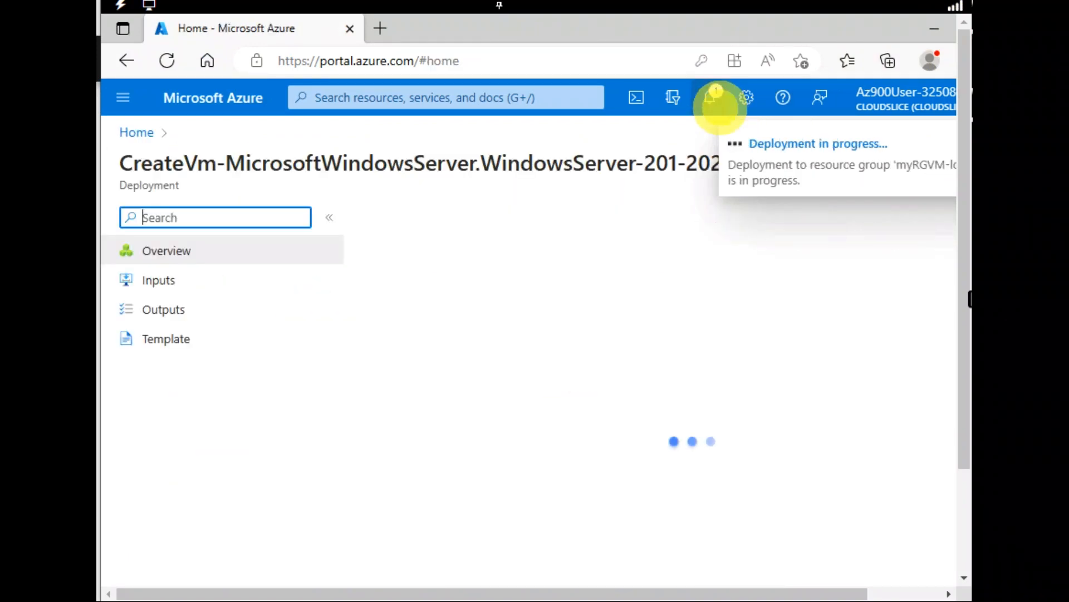
pyautogui.click(710, 98)
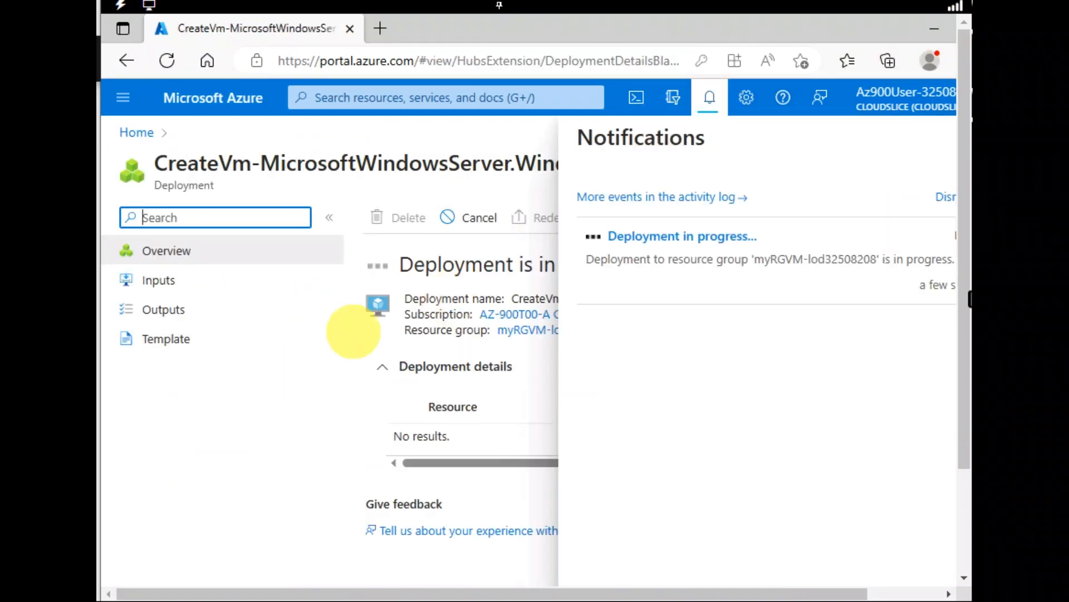
pyautogui.click(710, 98)
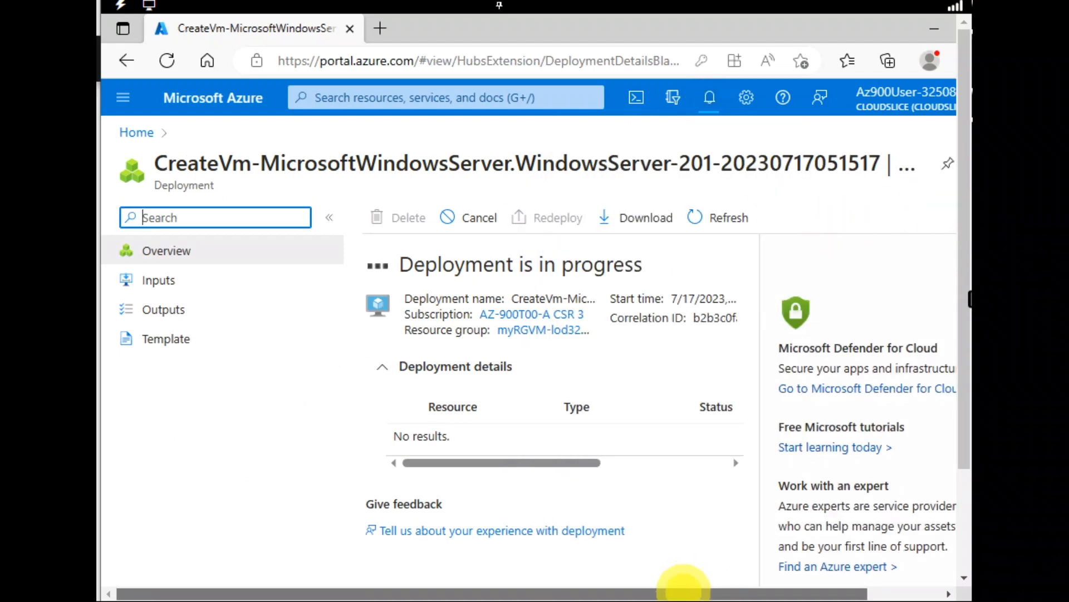
pyautogui.moveTo(683, 585); pyautogui.dragTo(771, 568)
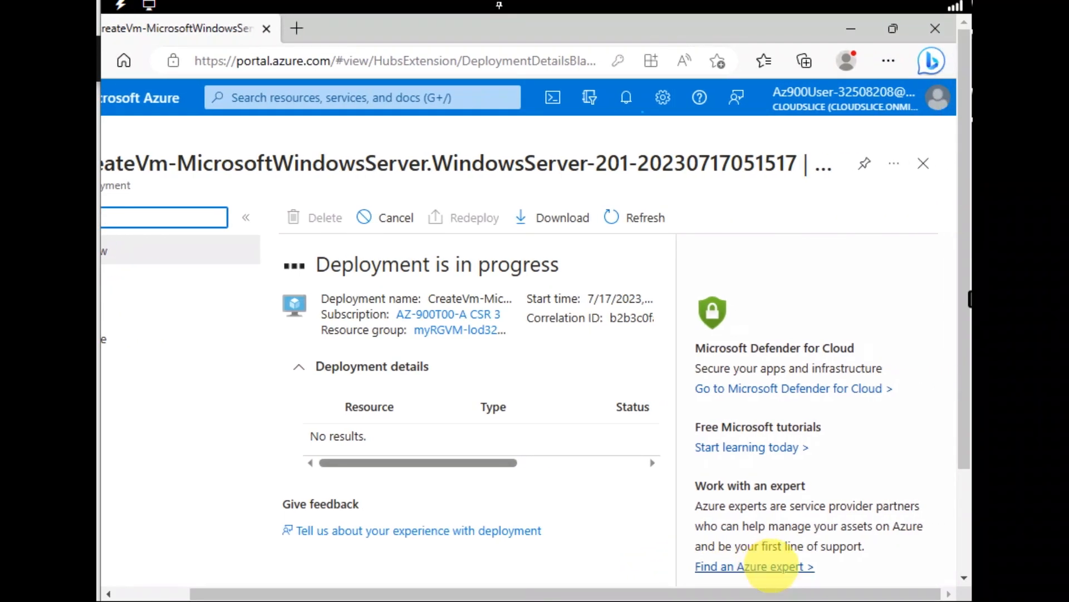
# - Open the deployed virtual machine's resource page from the deployment notification and view its essentials
pyautogui.click(626, 97)
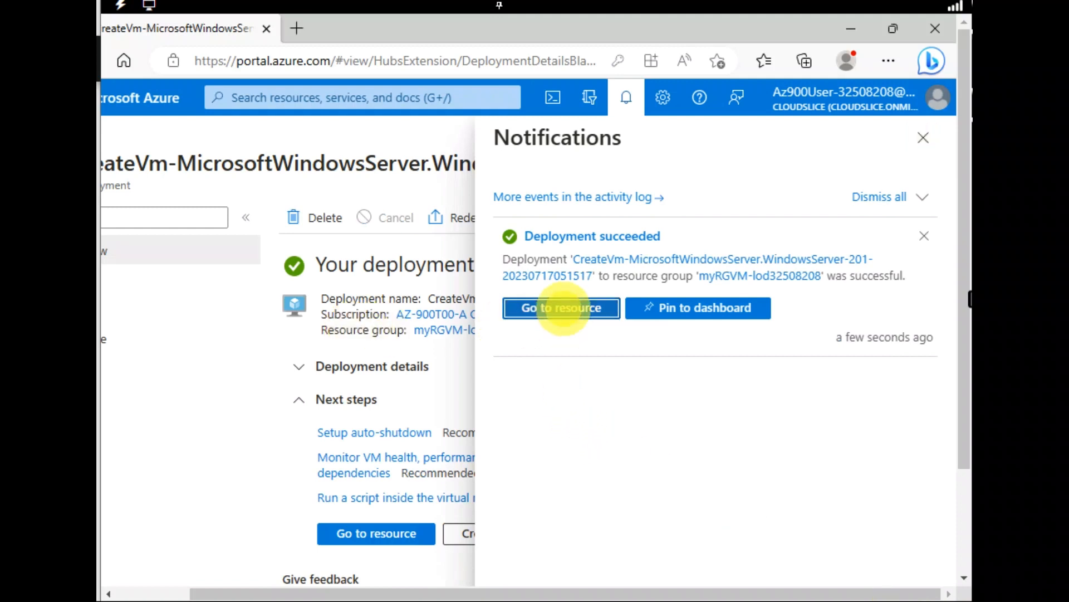
pyautogui.click(556, 305)
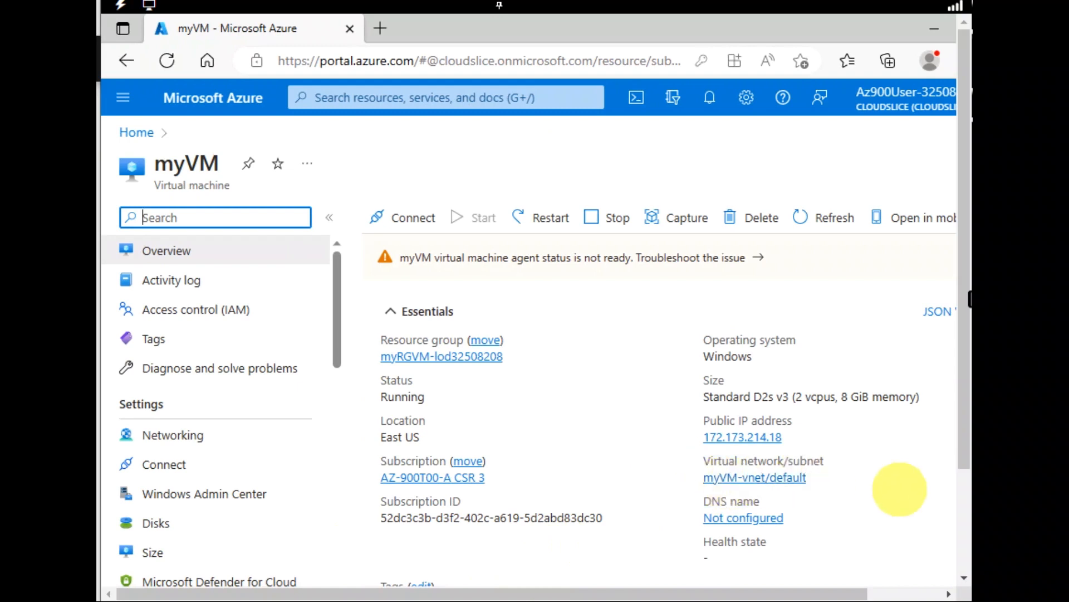
pyautogui.moveTo(964, 447); pyautogui.dragTo(955, 506)
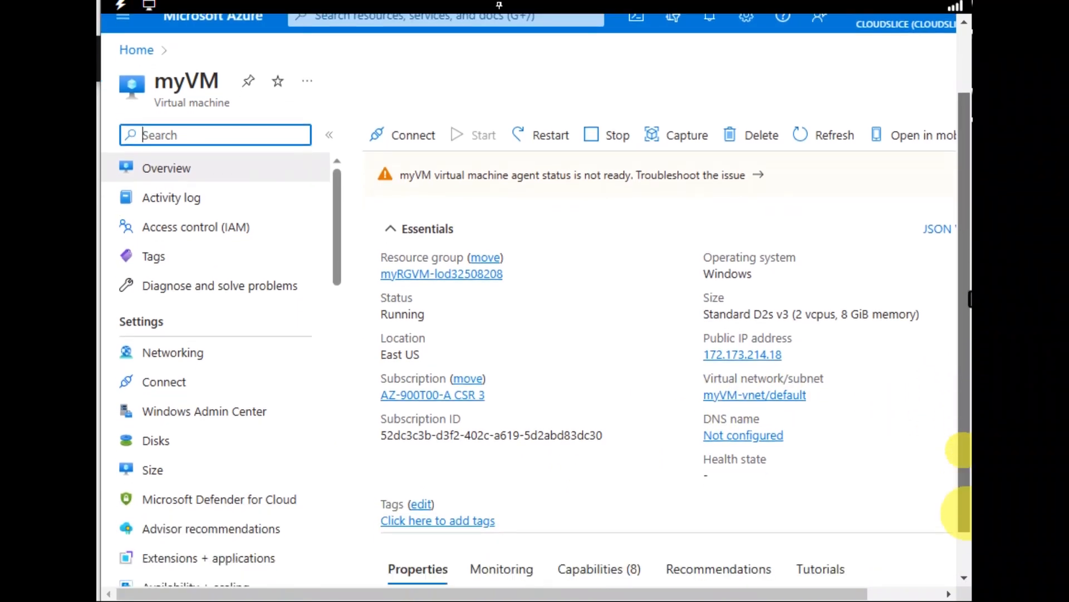